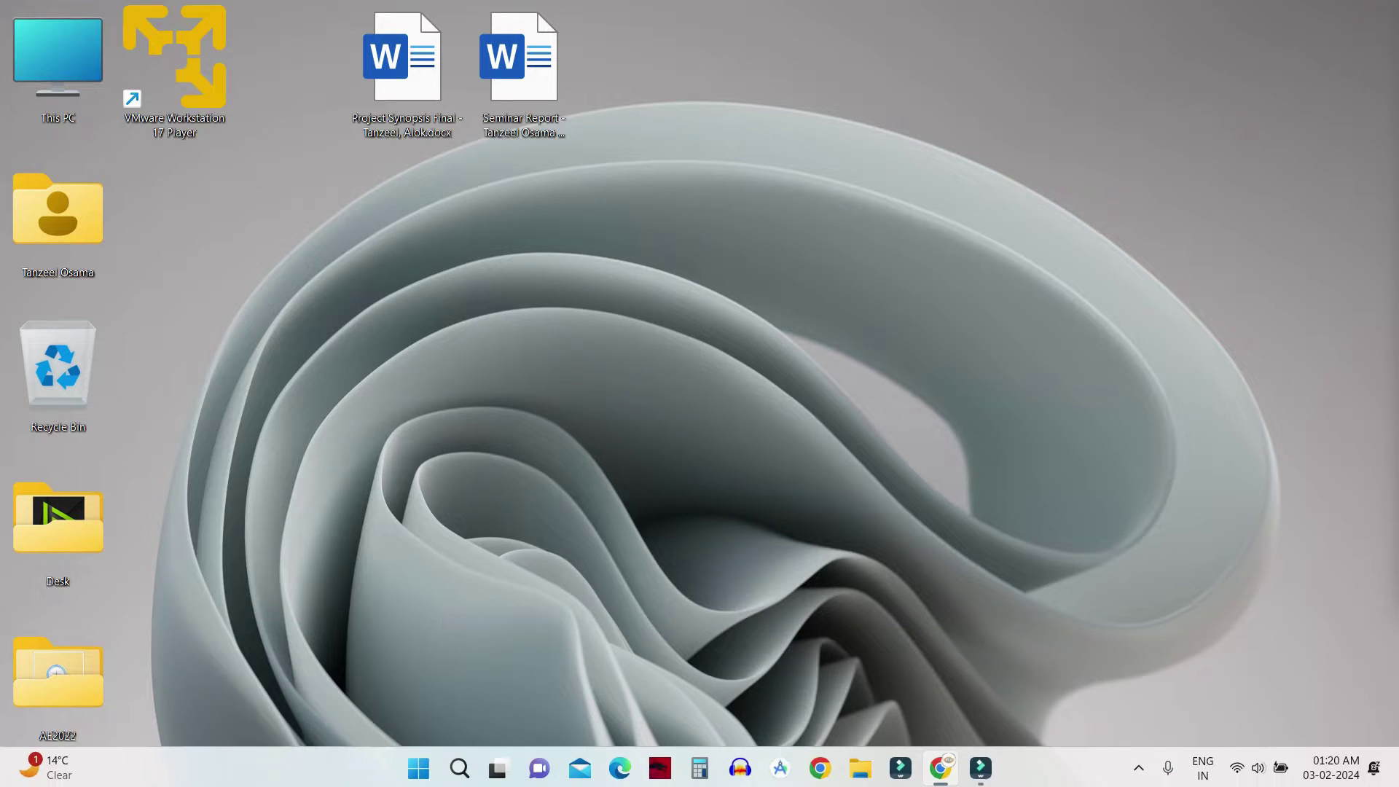
Search the system for "de" to find and open Device Manager, and close its window
click(421, 766)
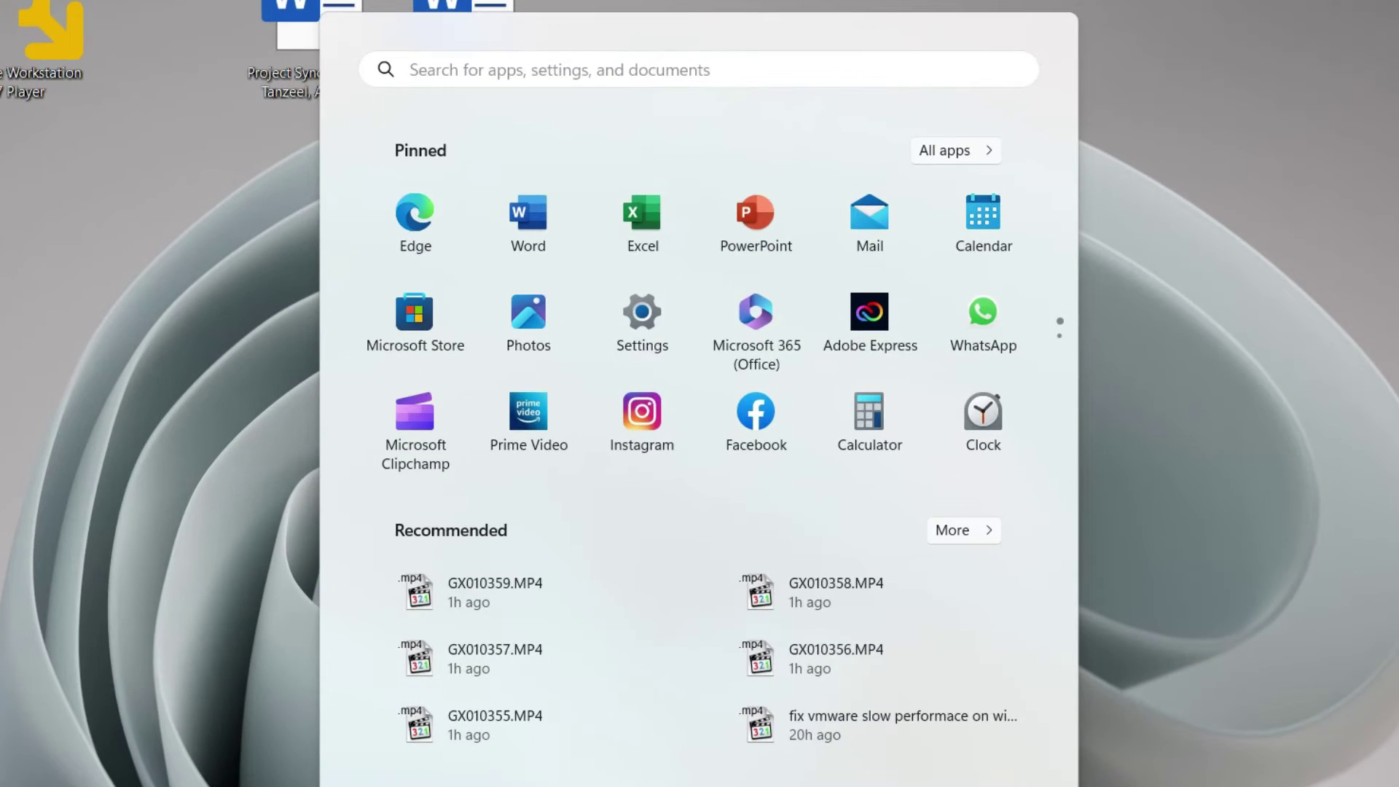
text(de)
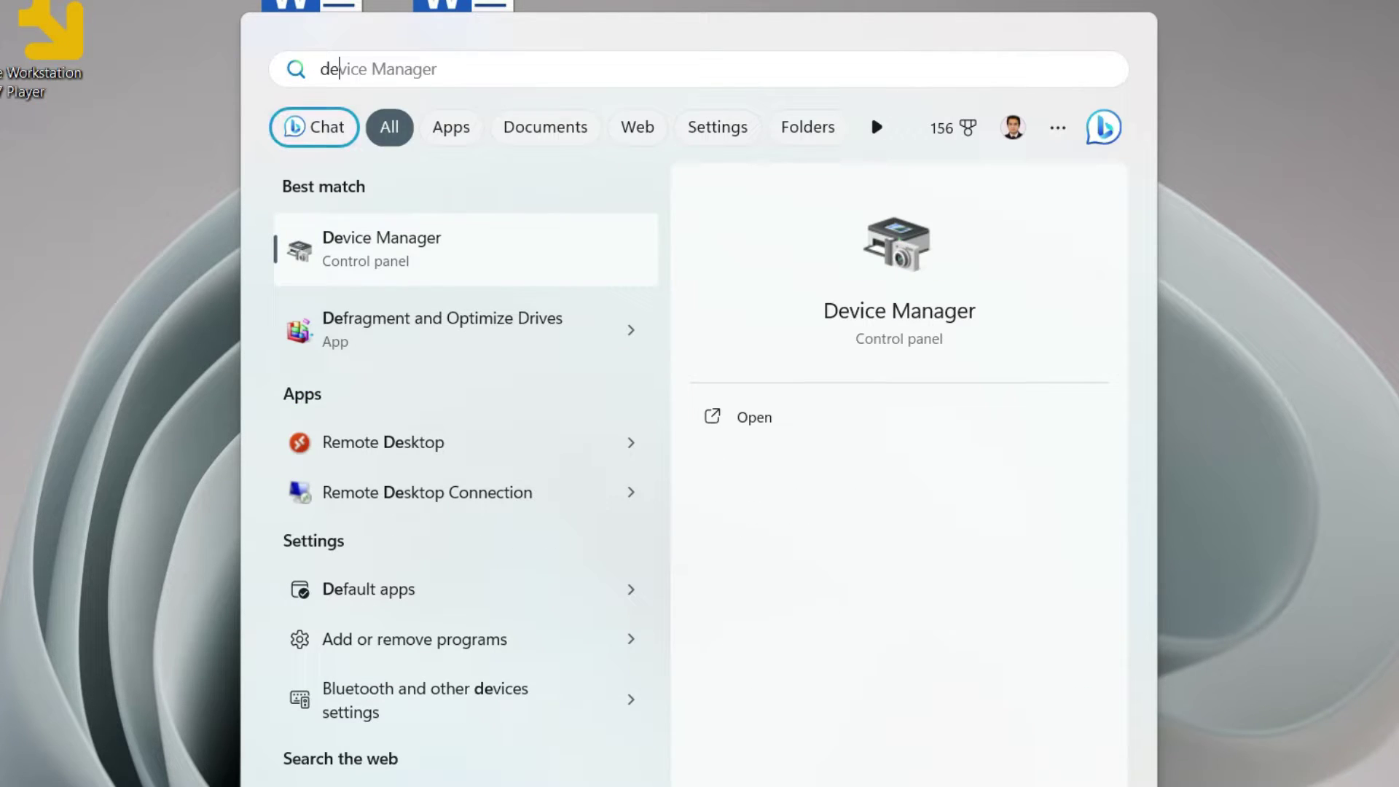
click(371, 264)
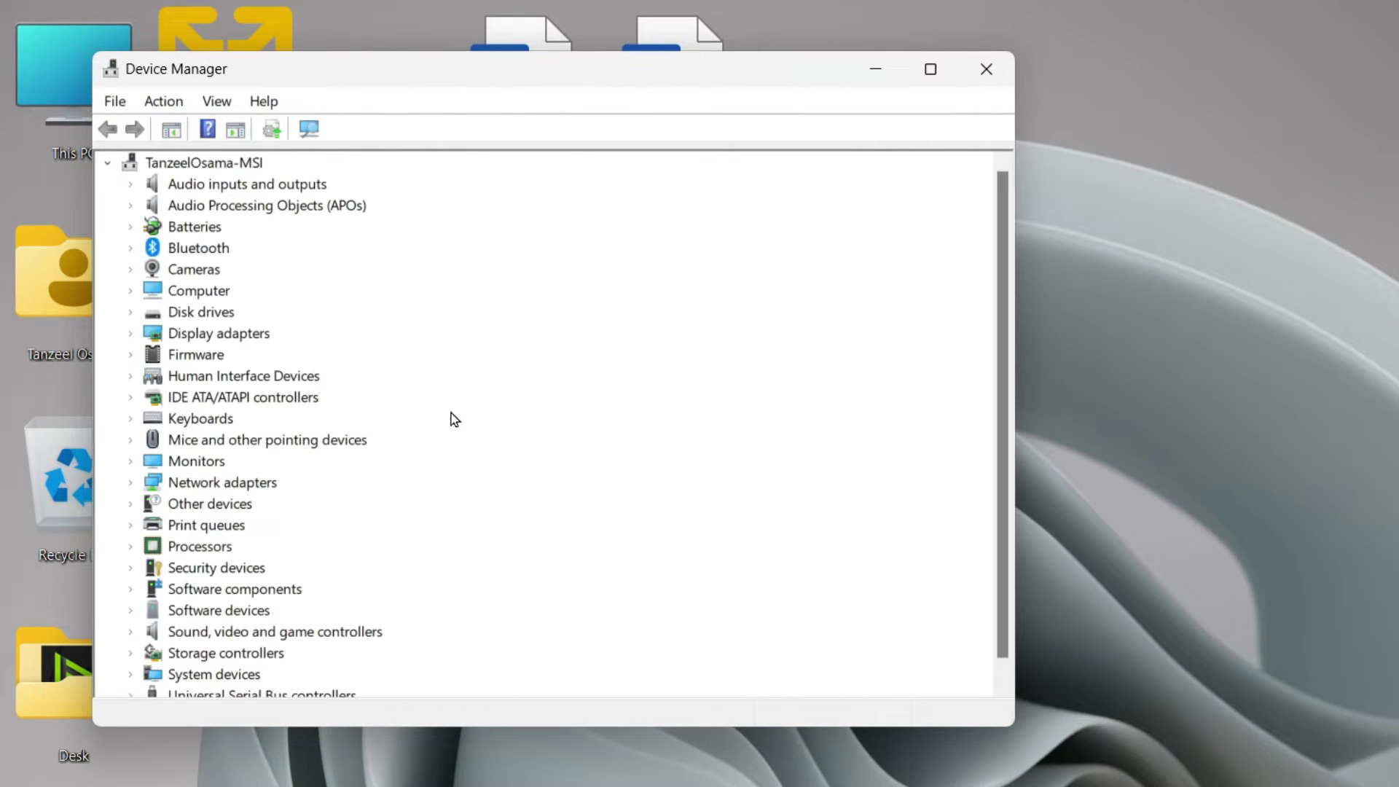
click(1009, 85)
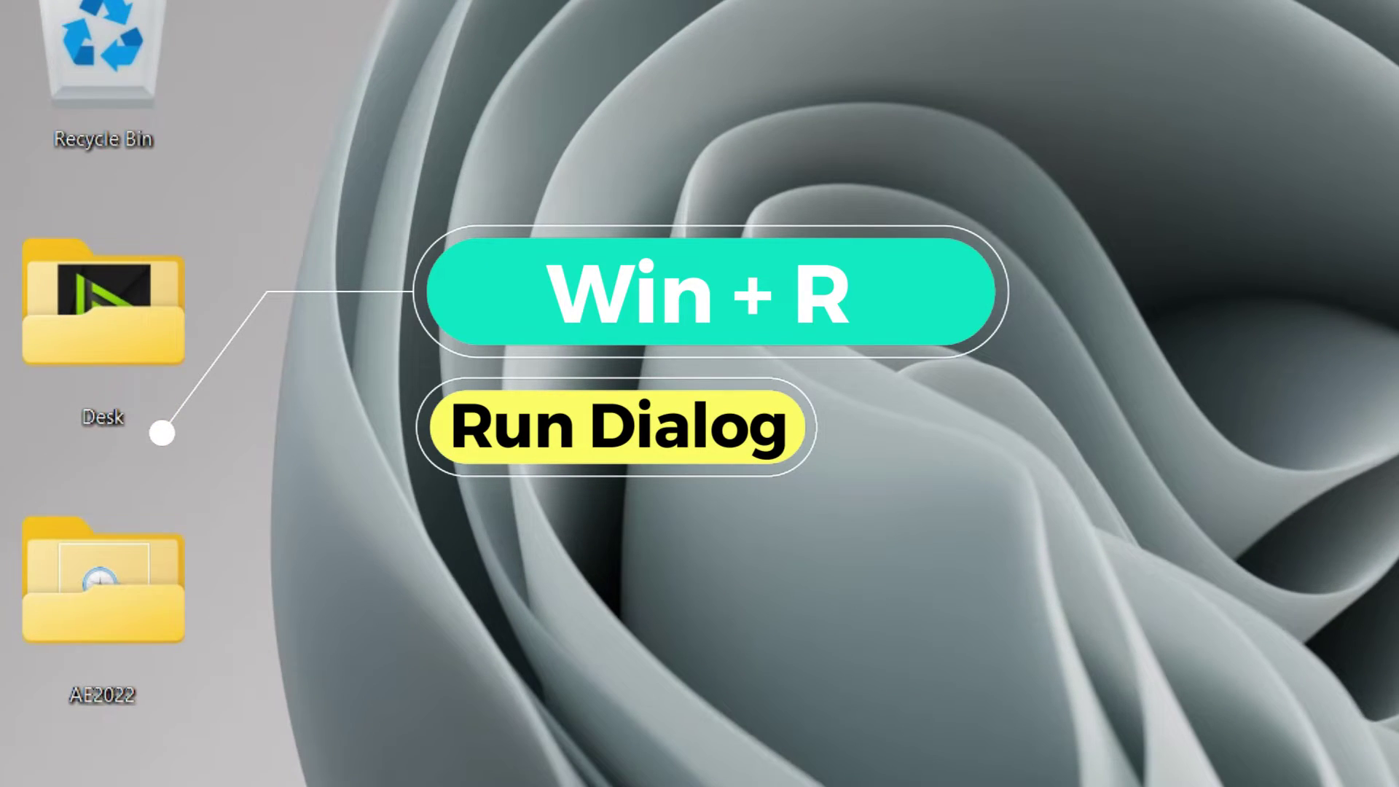
Launch Device Manager from the Run dialog with the command devmgmt.msc, and close it
key(super+r)
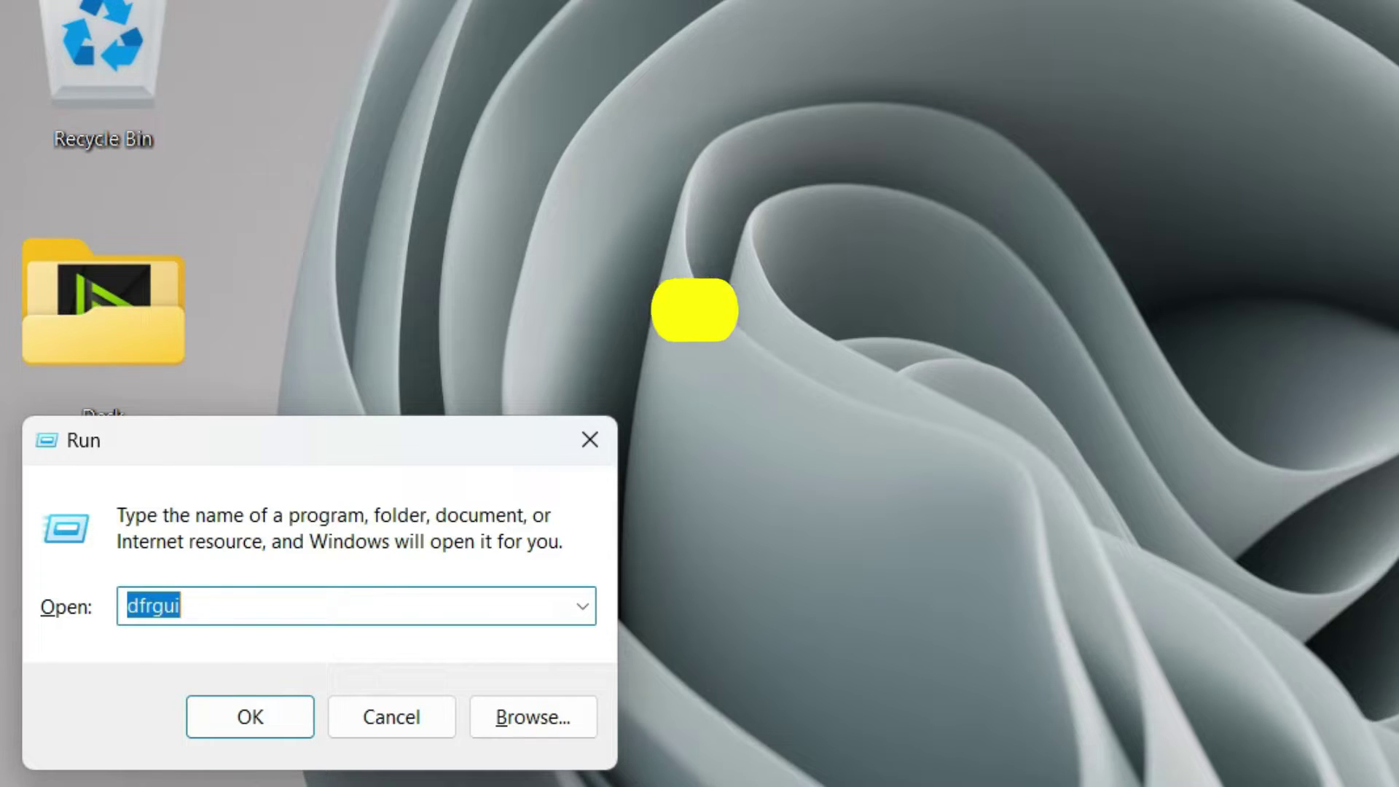
text(devmgm)
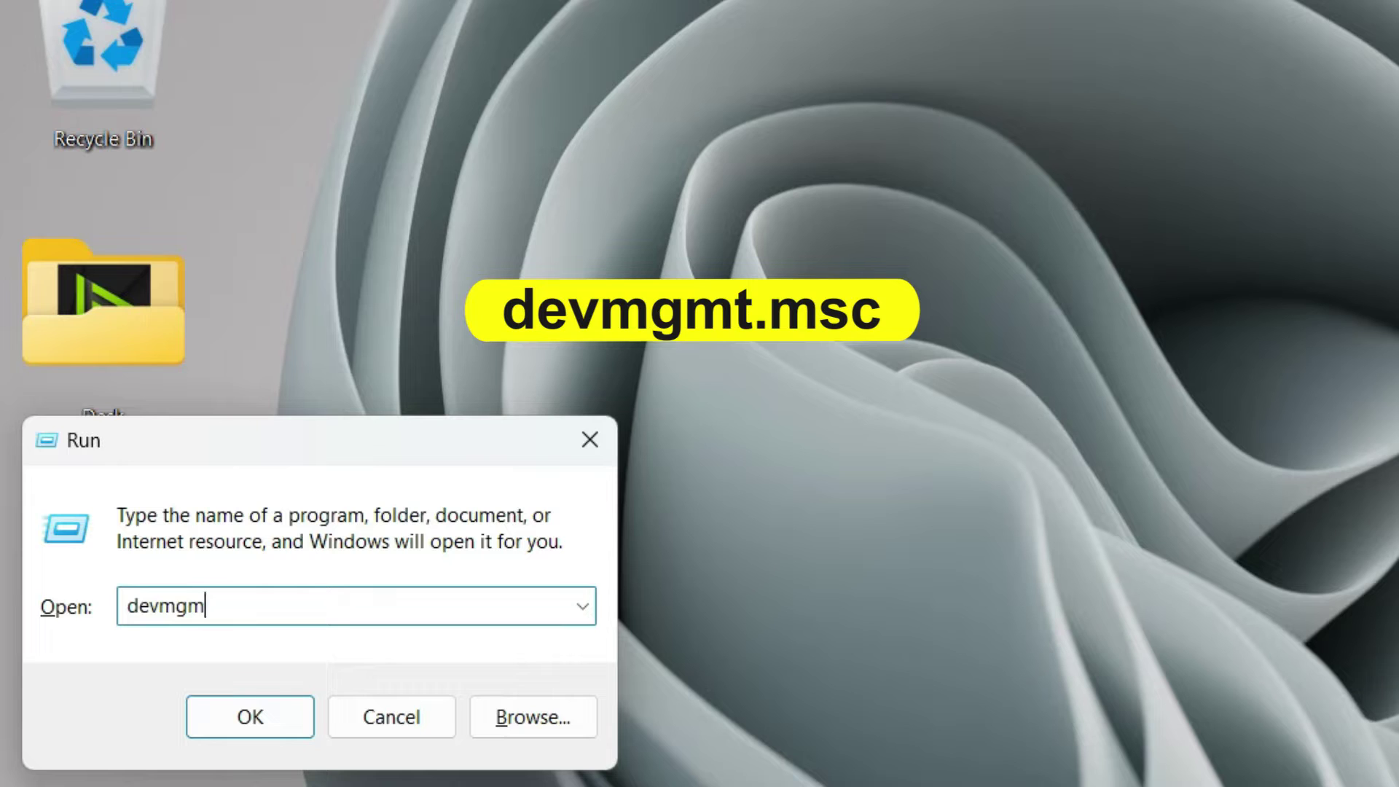
text(t.msc)
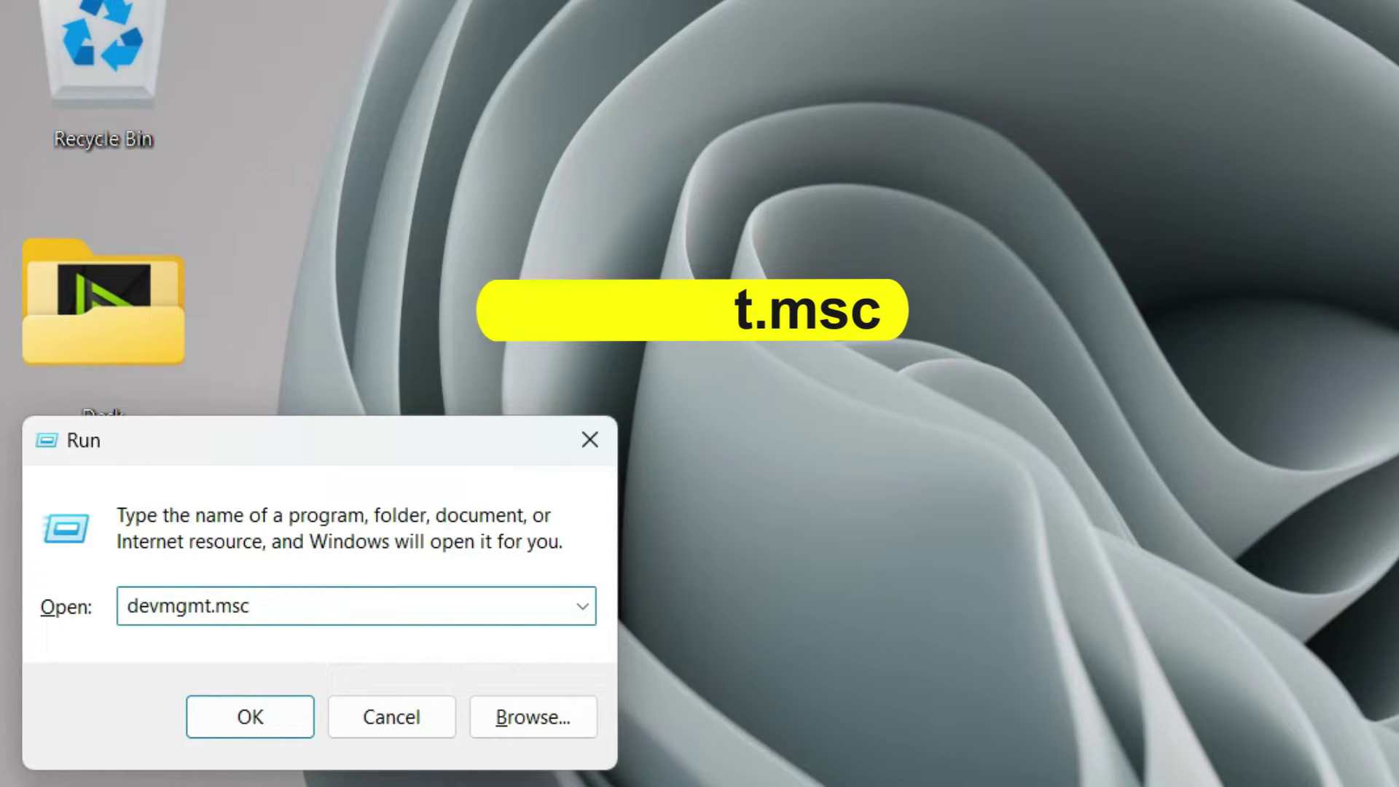
key(Return)
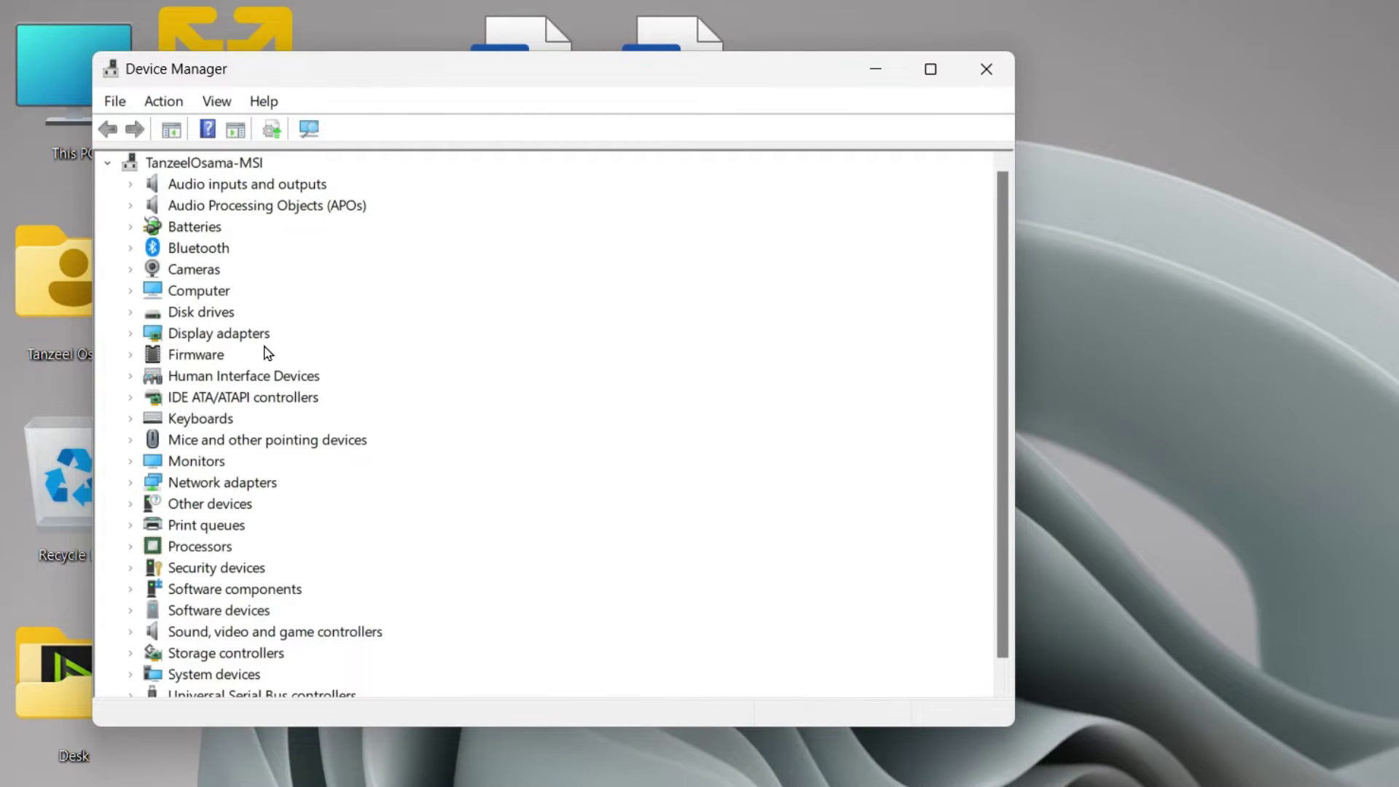
click(985, 69)
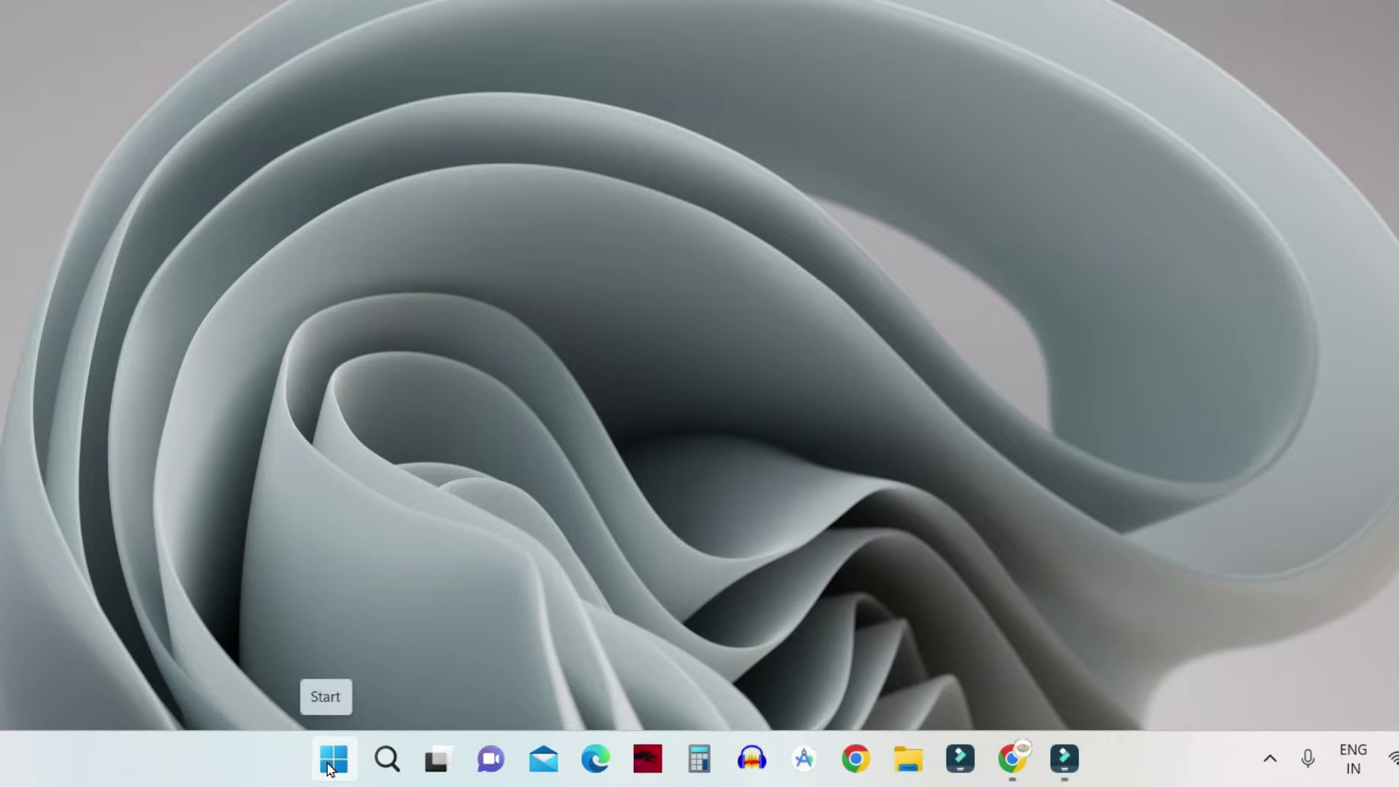
Launch Device Manager from Windows PowerShell with the command devmgmt.msc, and close both windows
right_click(329, 768)
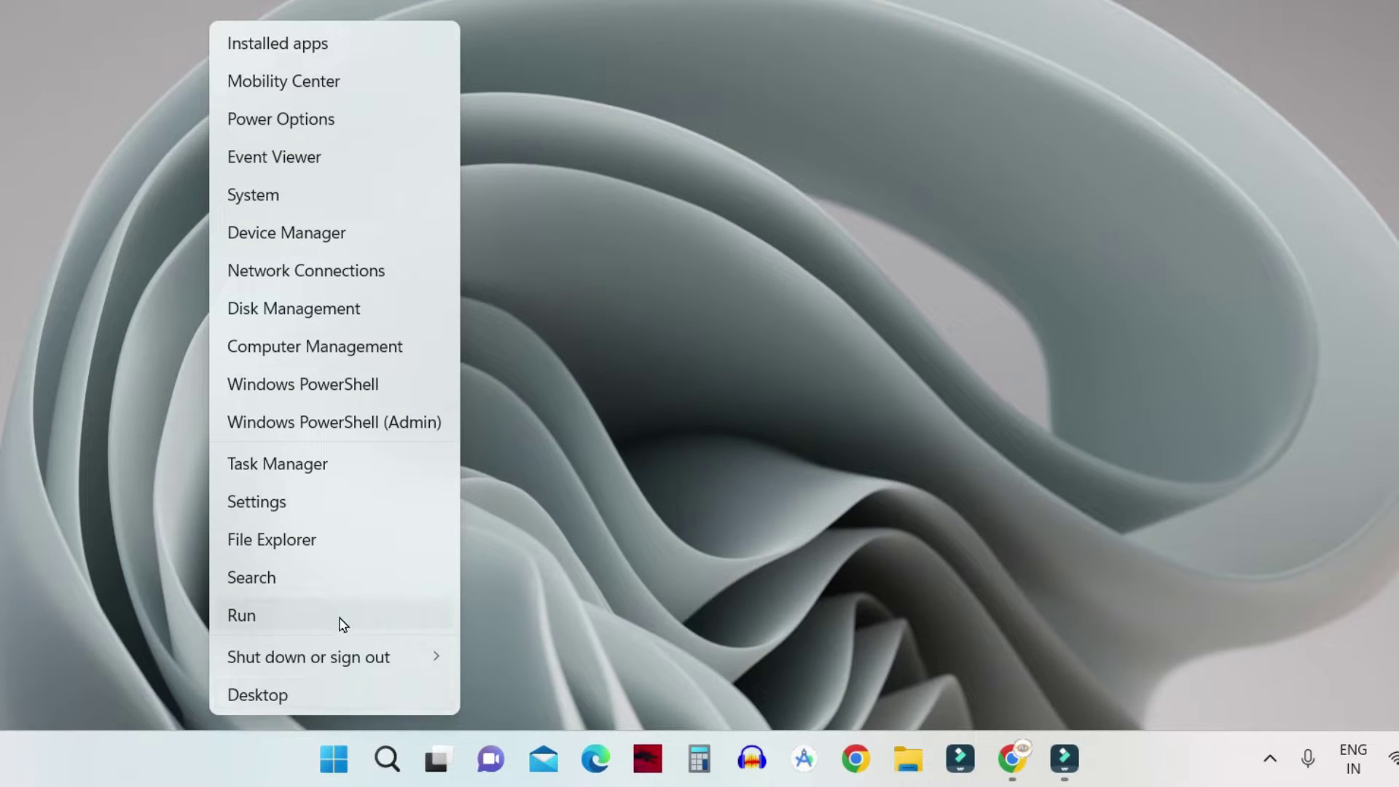
click(316, 391)
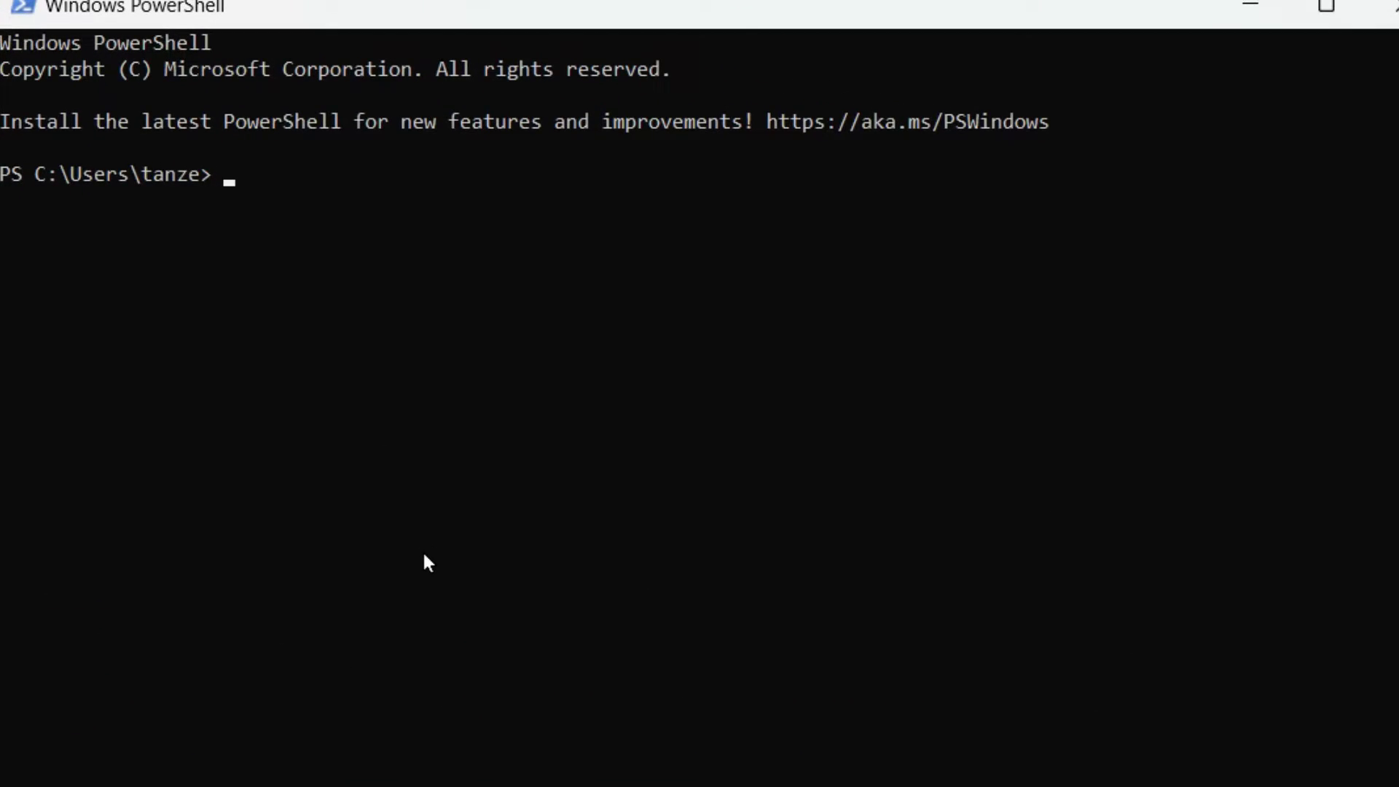
text(devmgmt.msc)
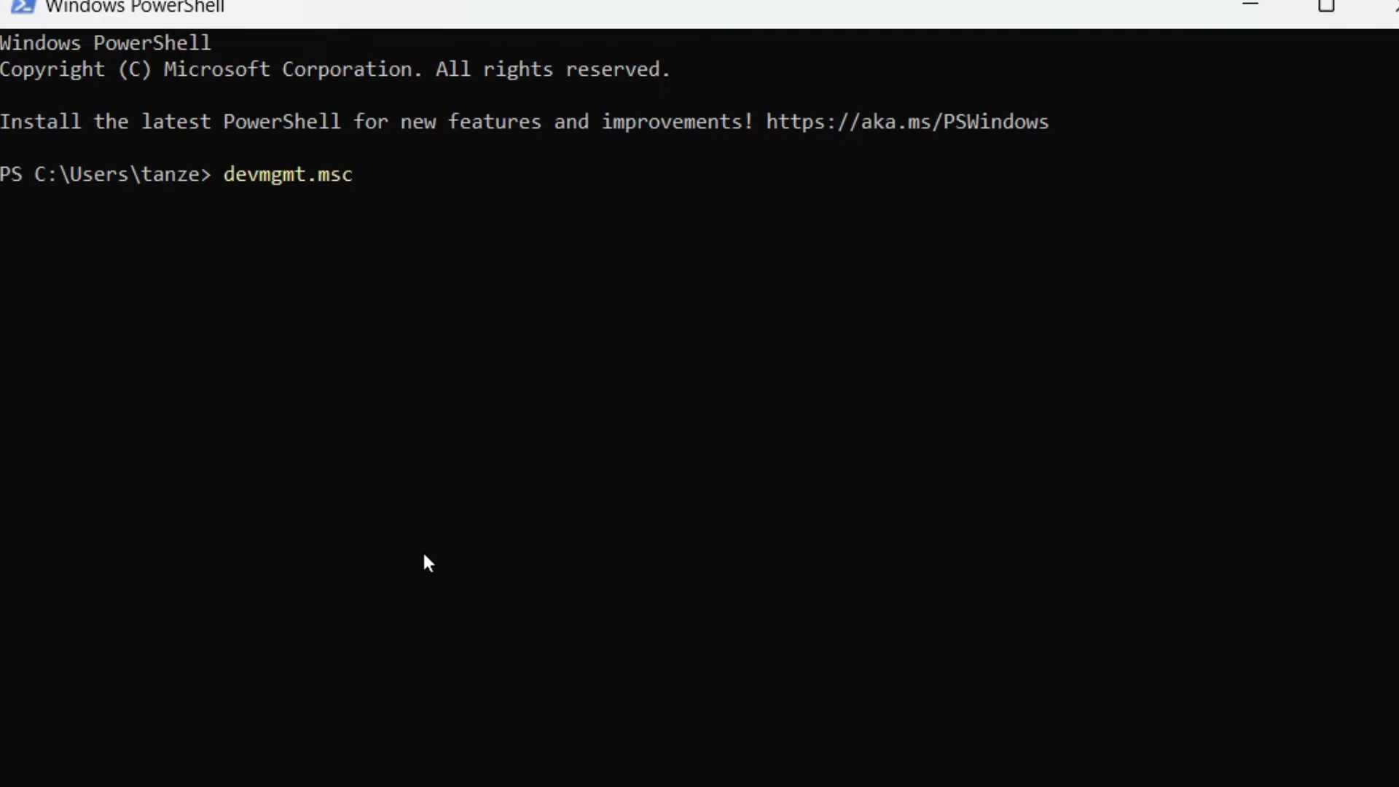
key(Return)
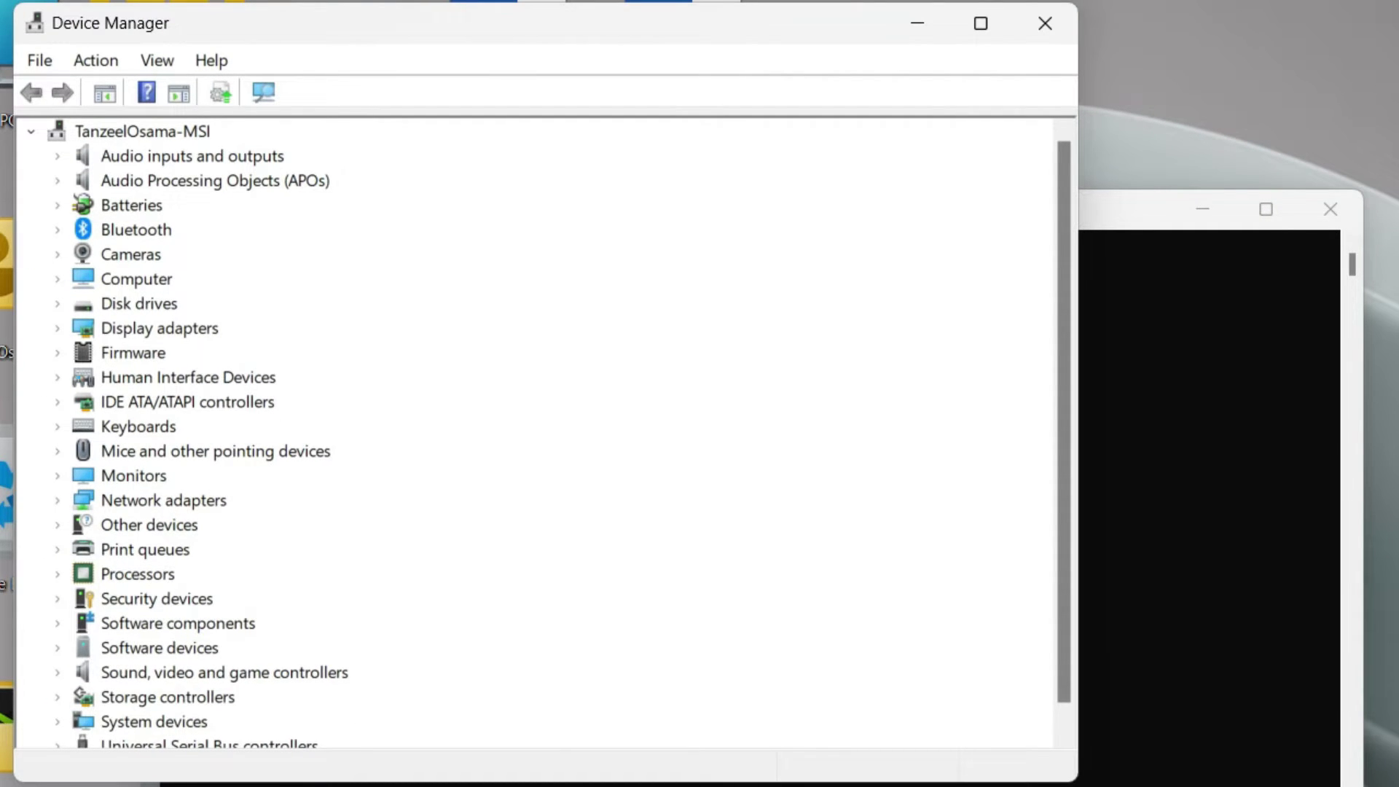
click(1046, 31)
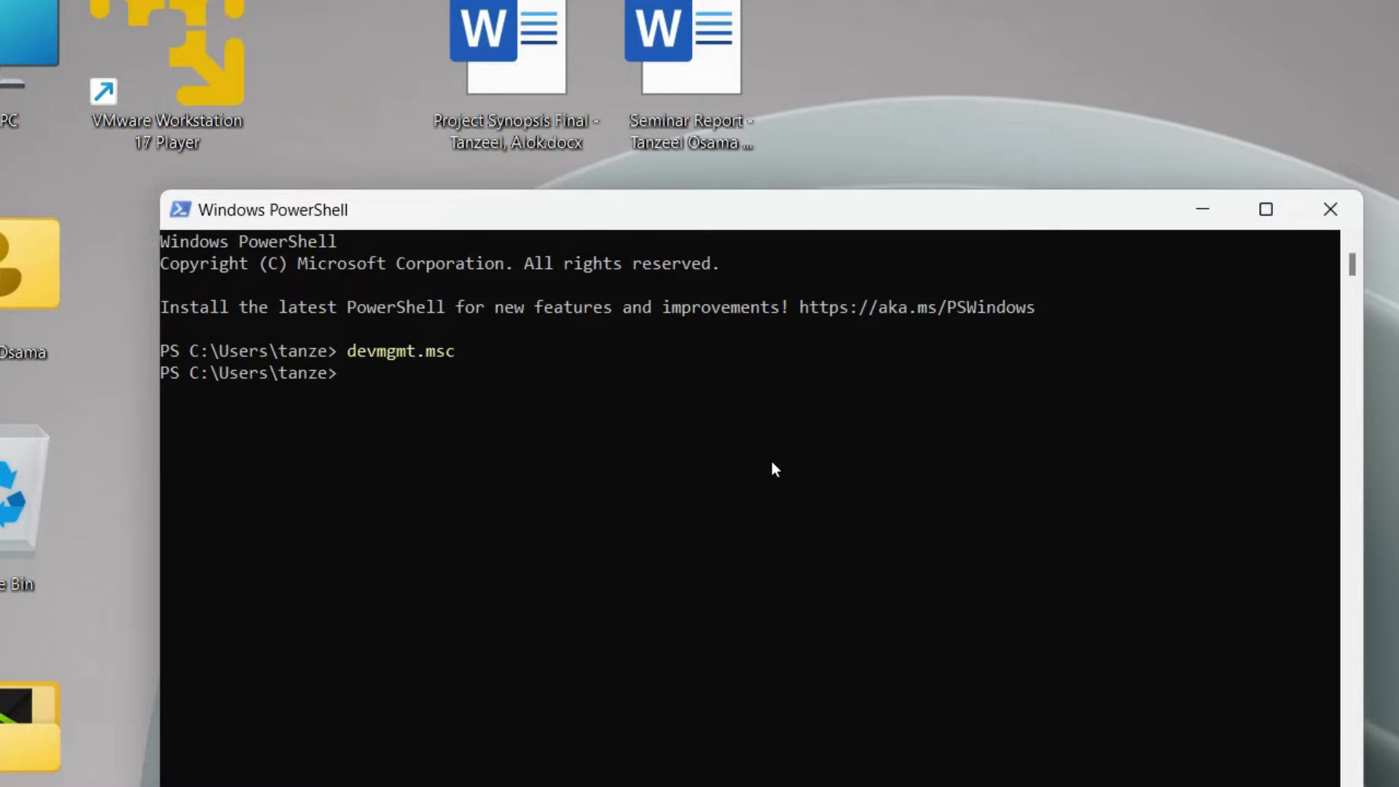
click(1331, 210)
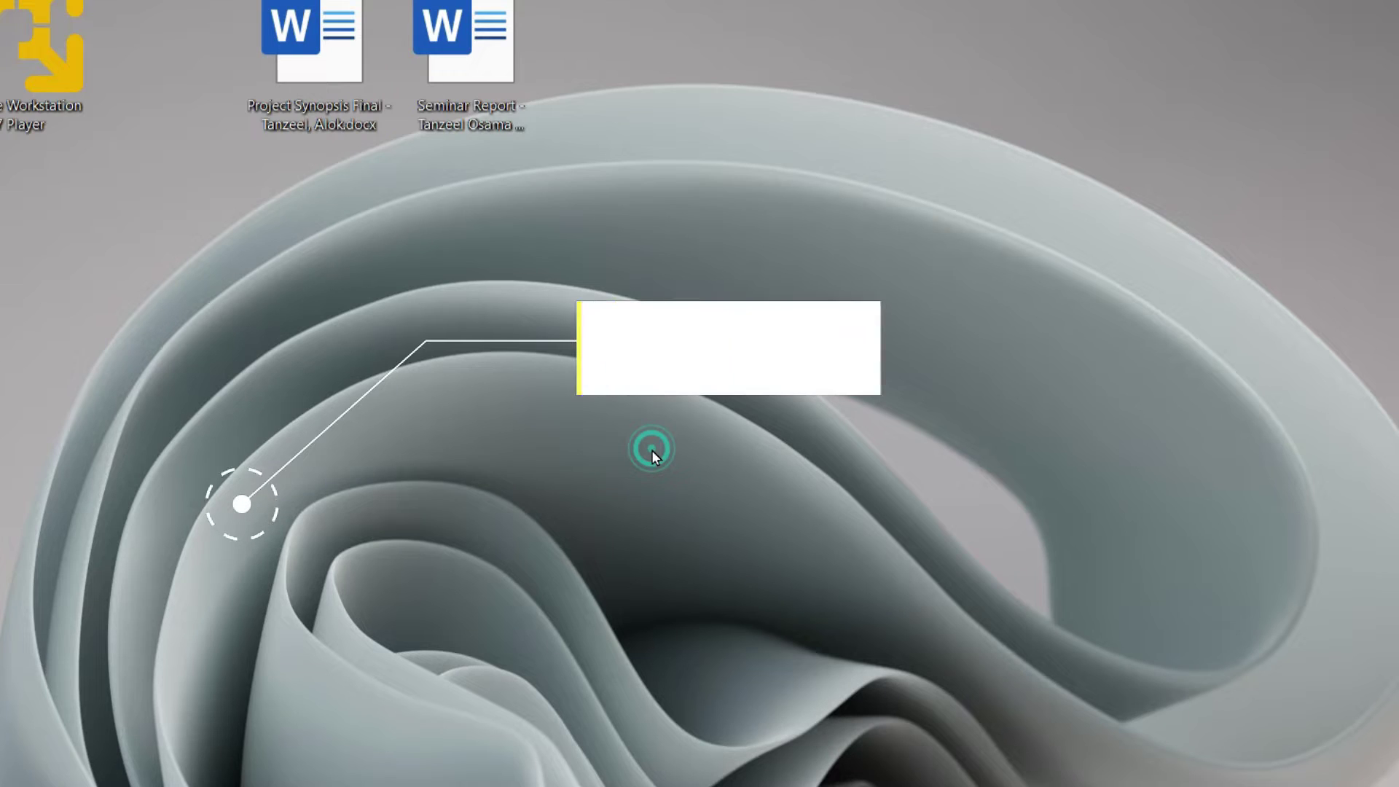
From Task Manager, run devmgmt.msc as a new task with administrative privileges, and close Device Manager
key(ctrl+shift+Escape)
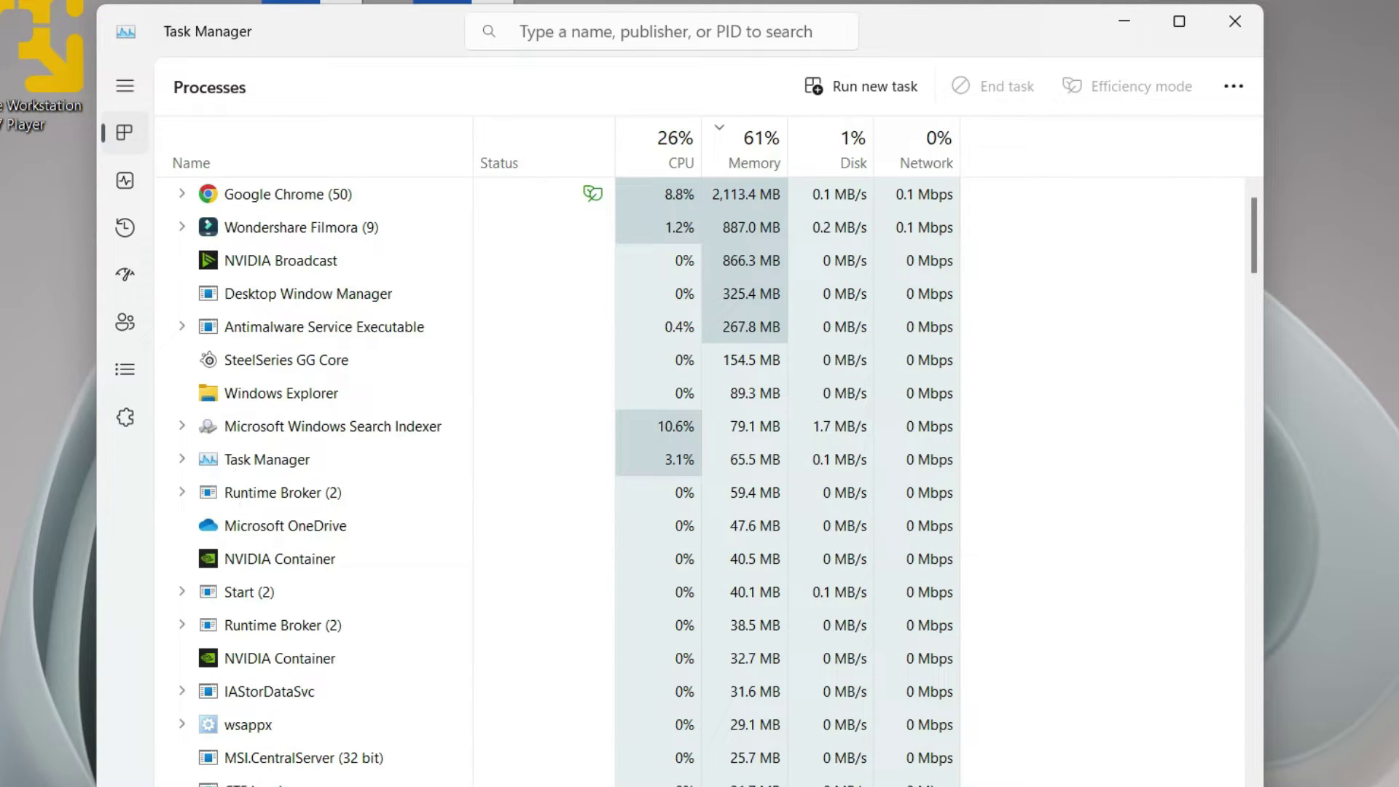
key(super+x)
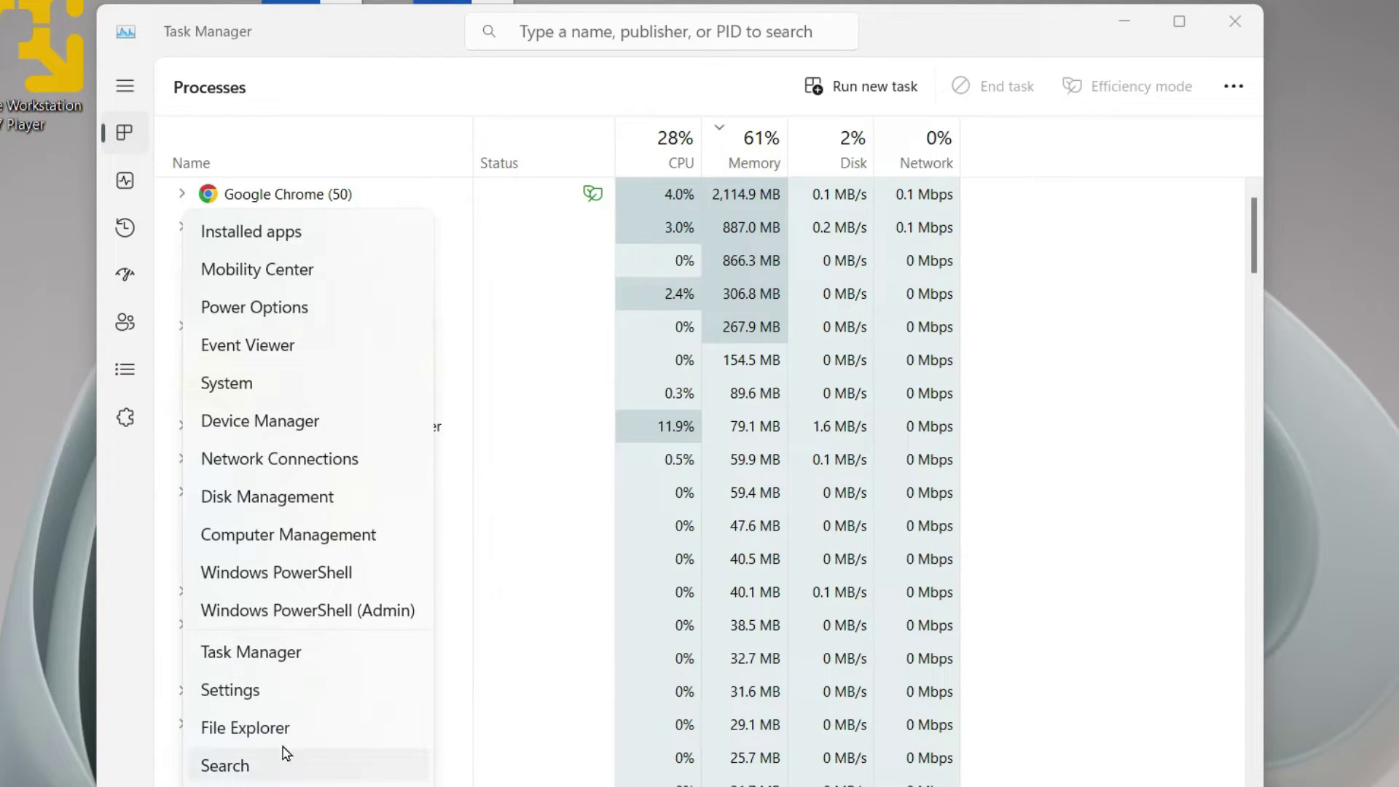
click(296, 655)
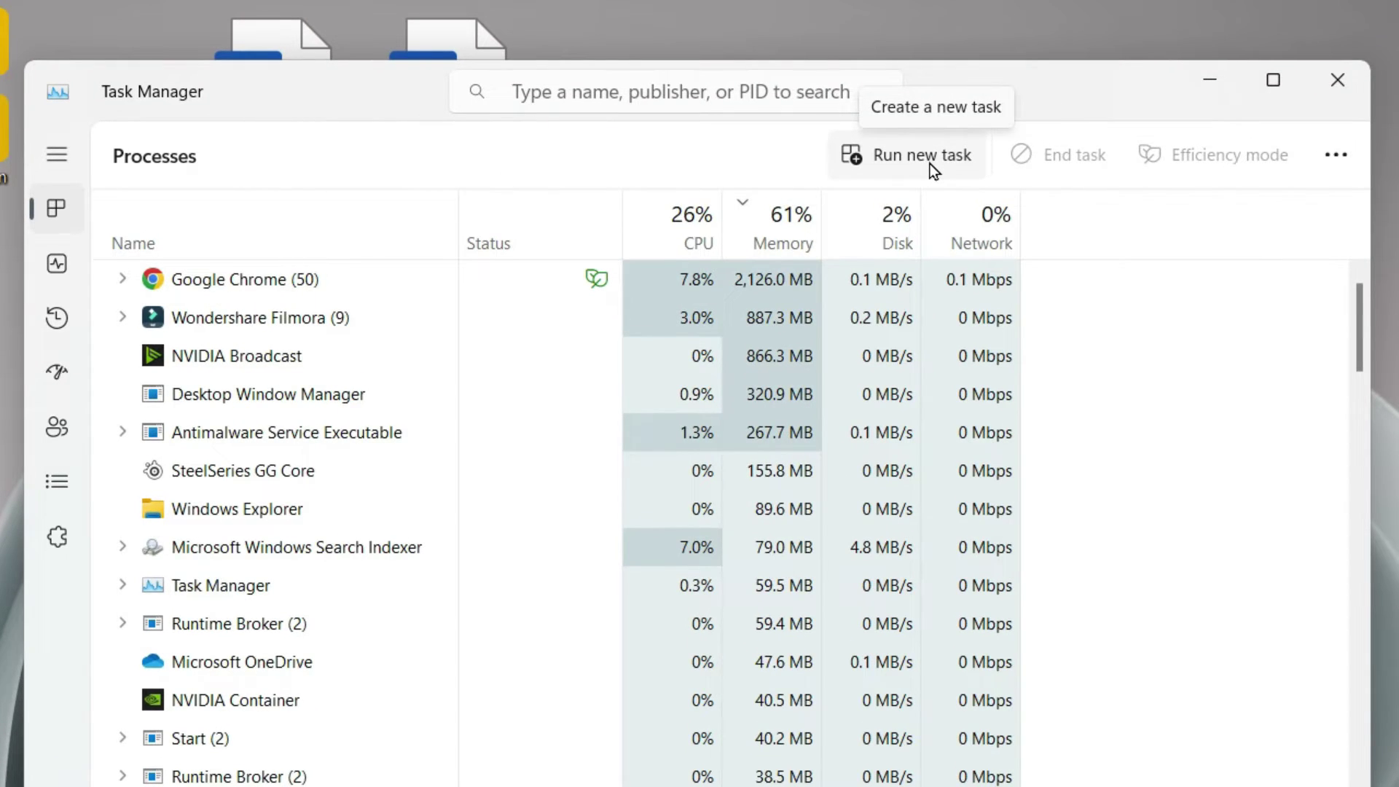
click(930, 163)
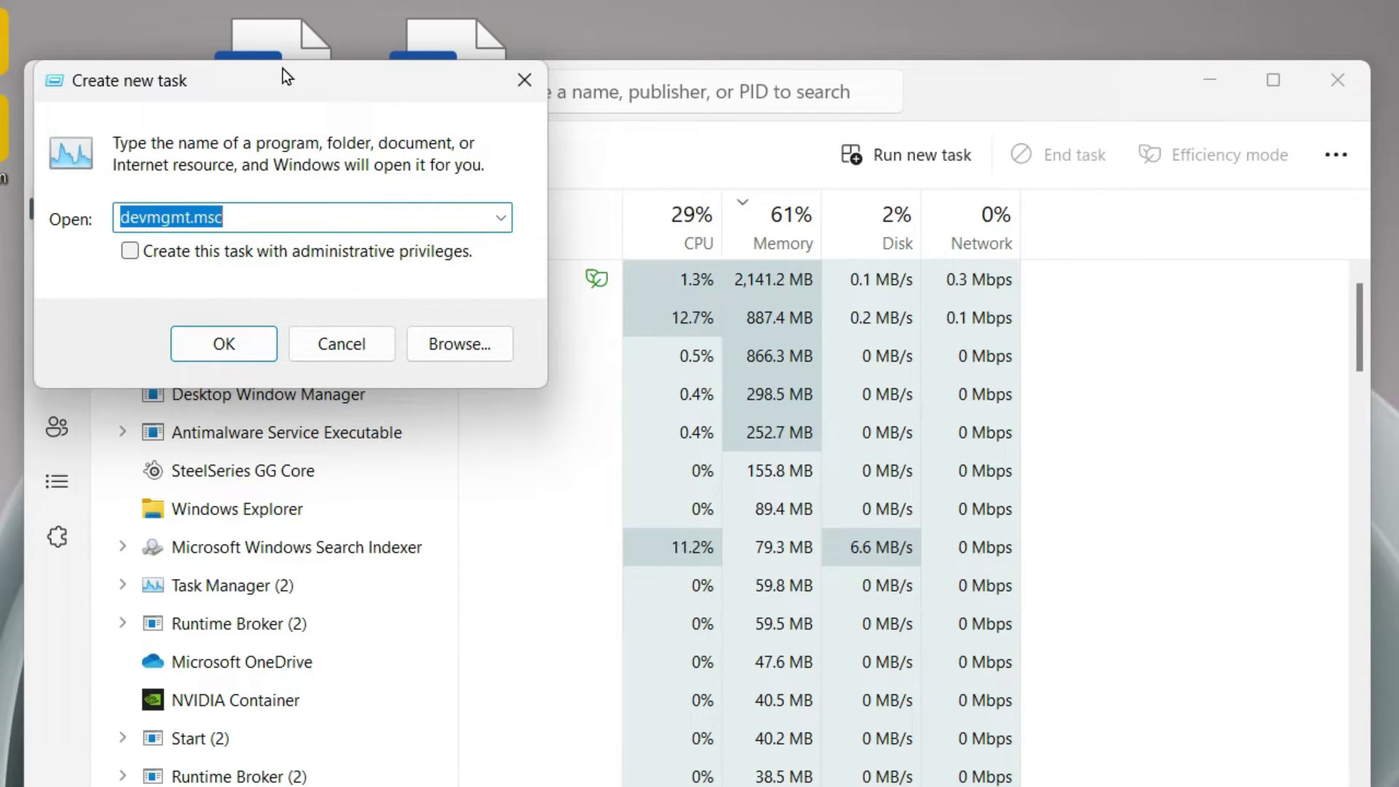
click(481, 217)
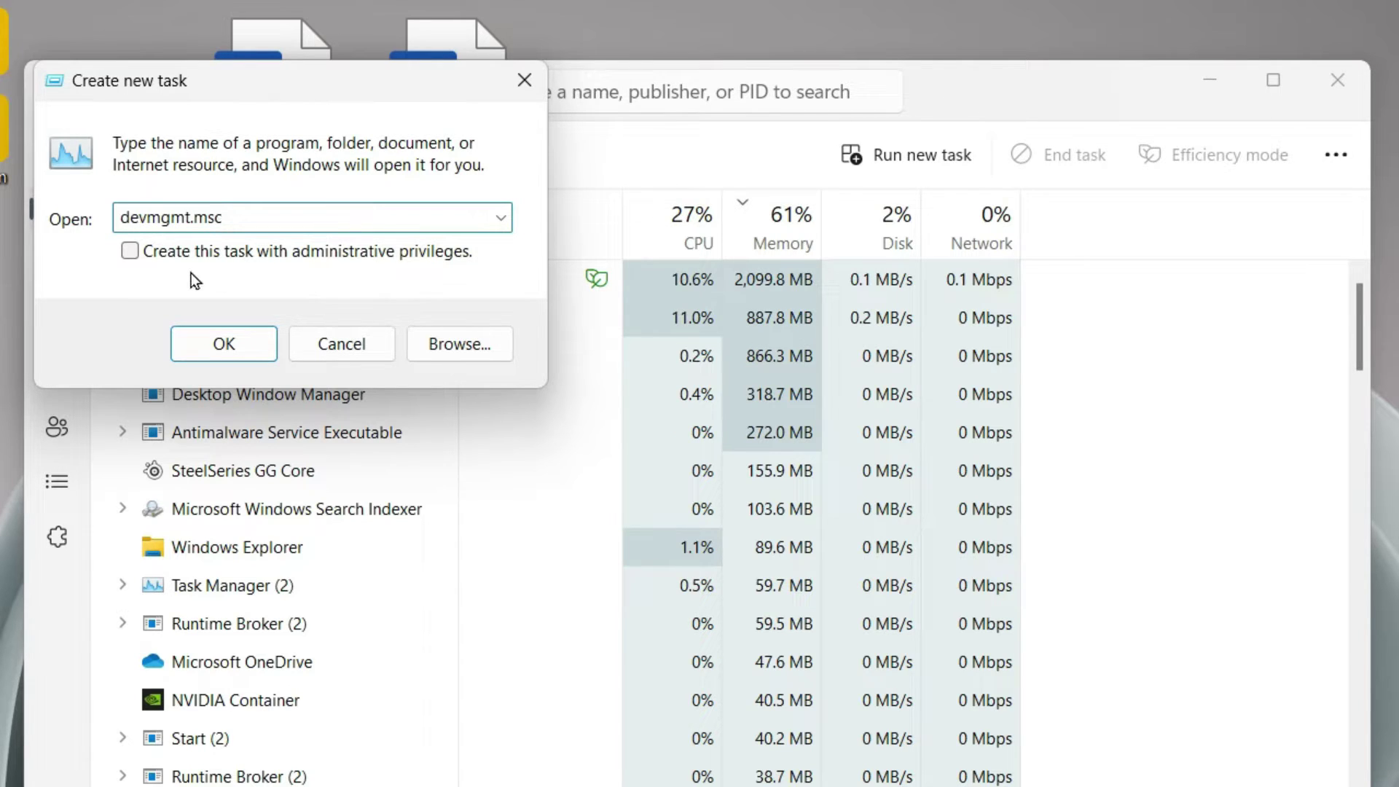
click(137, 252)
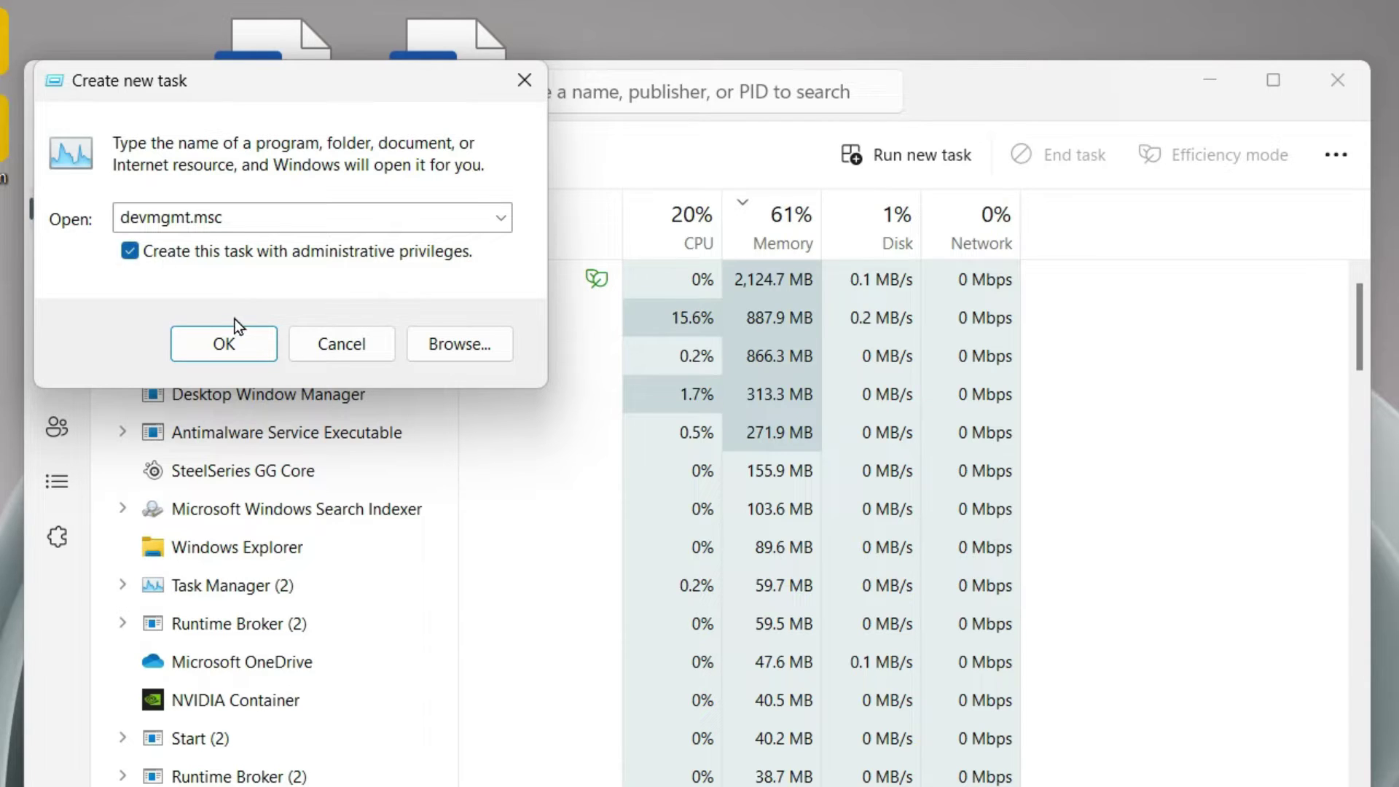
click(228, 349)
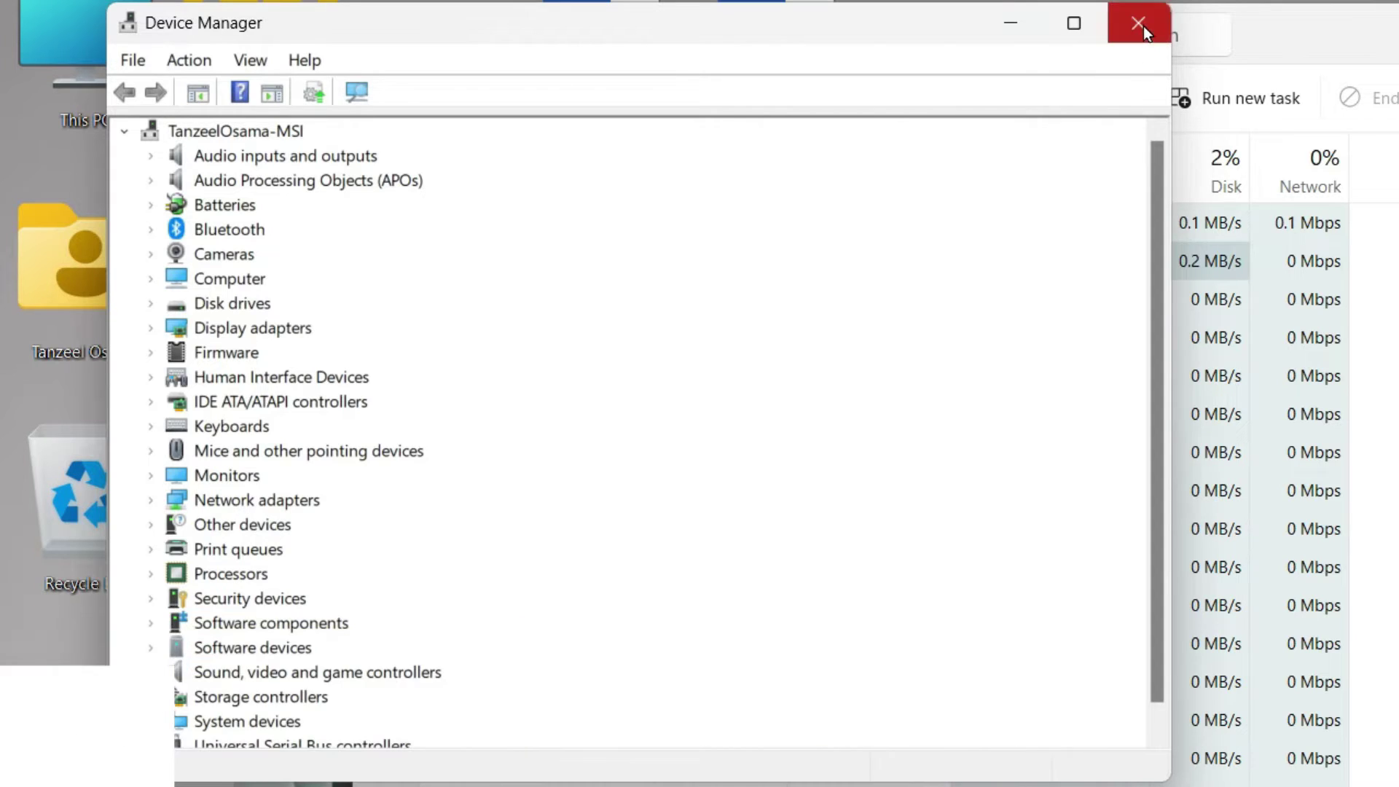
click(1139, 24)
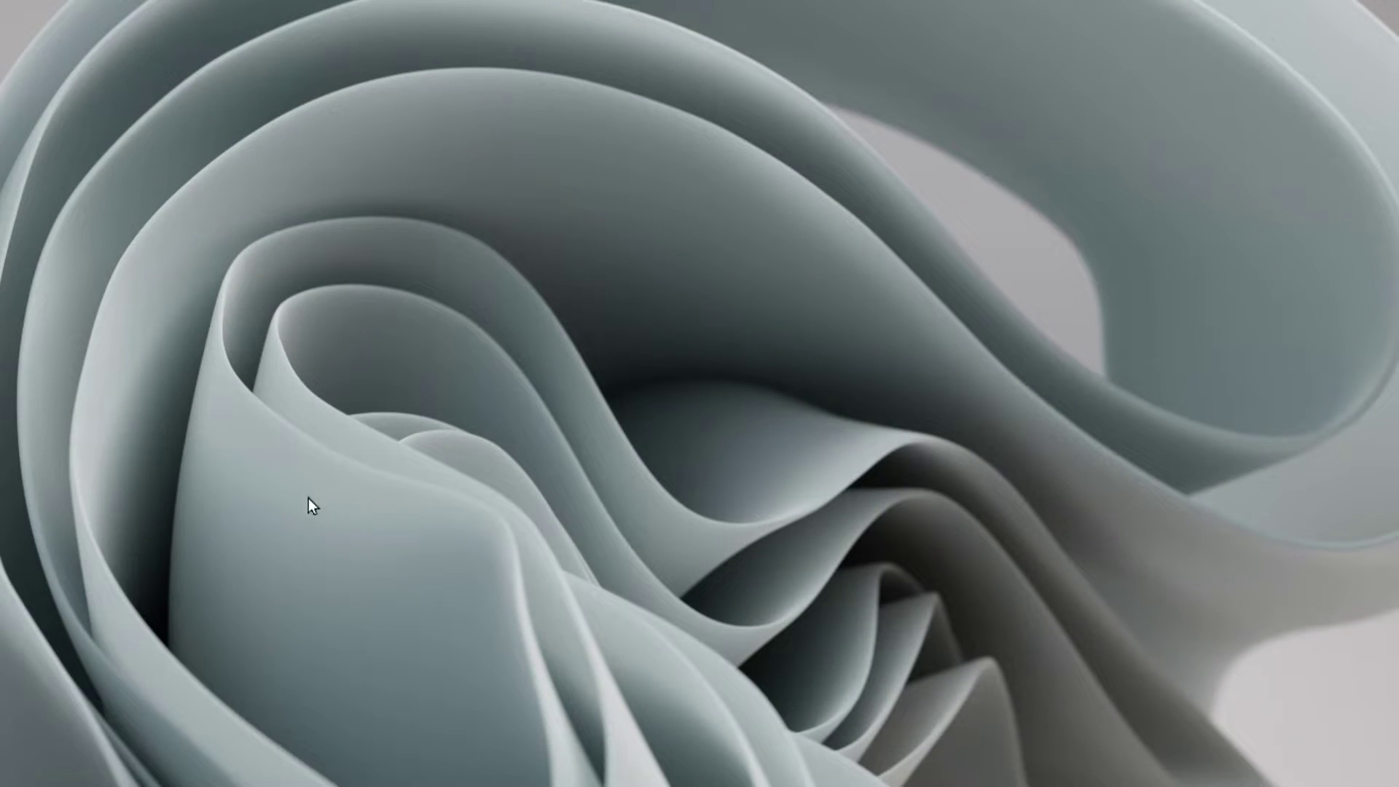
Open Computer Management and select Device Manager under System Tools
mouse_move(284, 783)
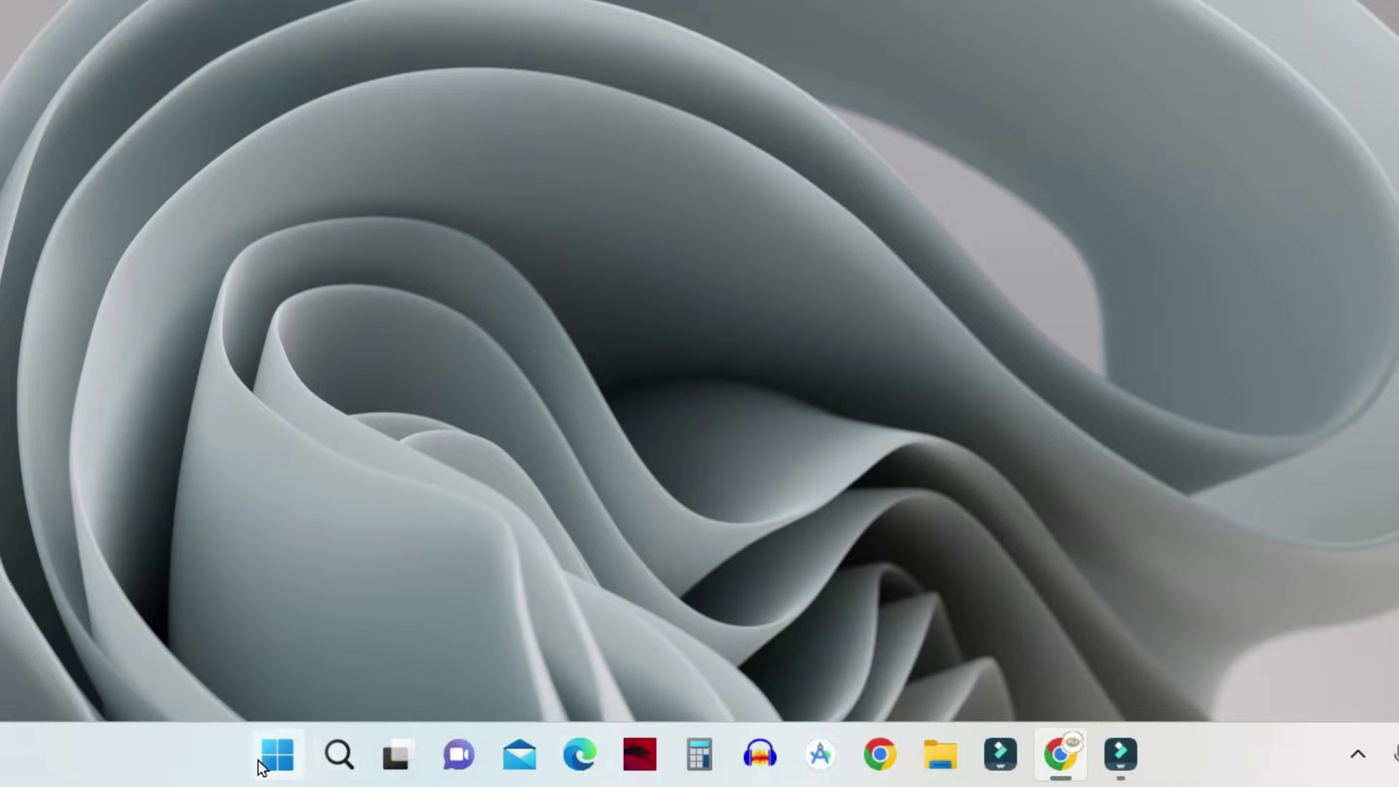
right_click(278, 758)
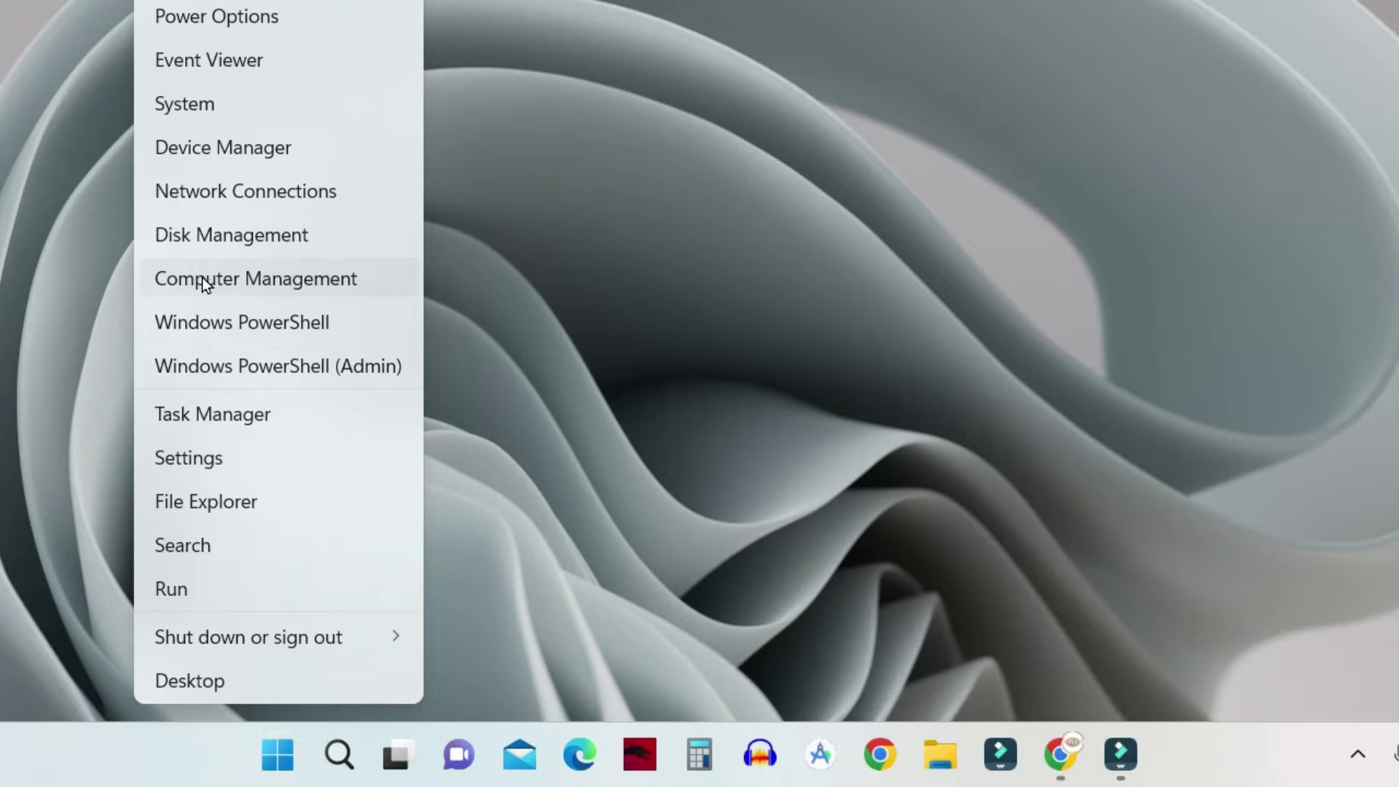
click(356, 278)
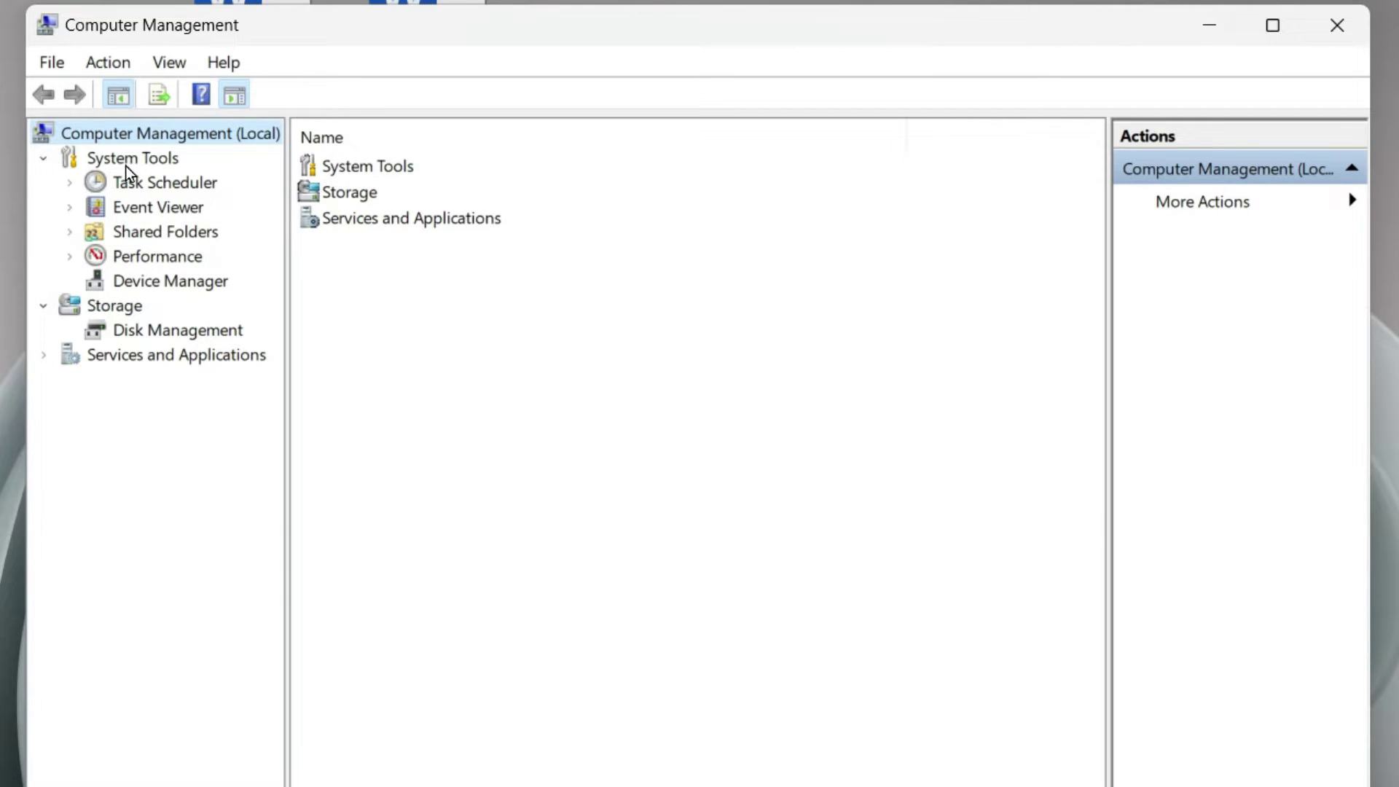
click(44, 159)
click(43, 159)
click(149, 281)
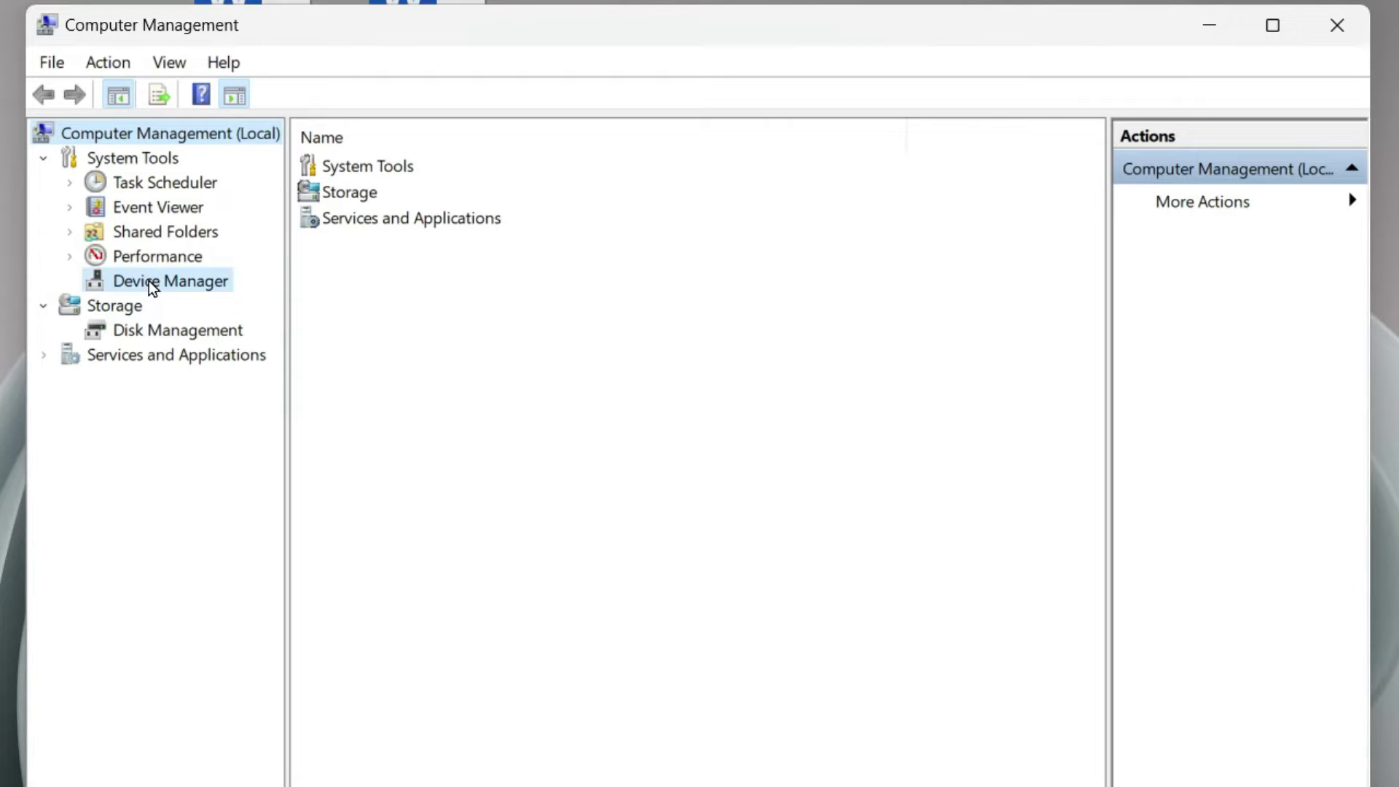
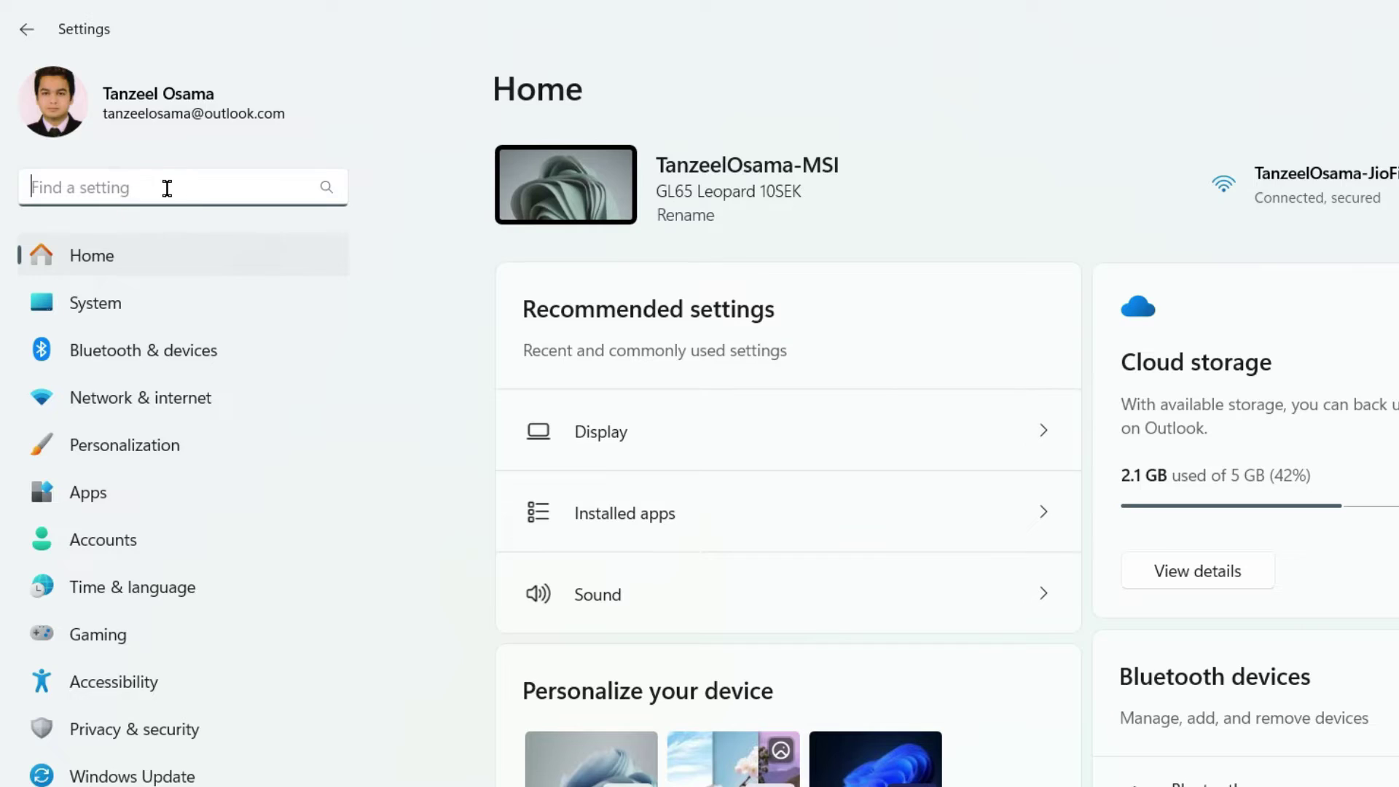
Search Settings for "mainte" and open Perform recommended maintenance tasks automatically
text(ma)
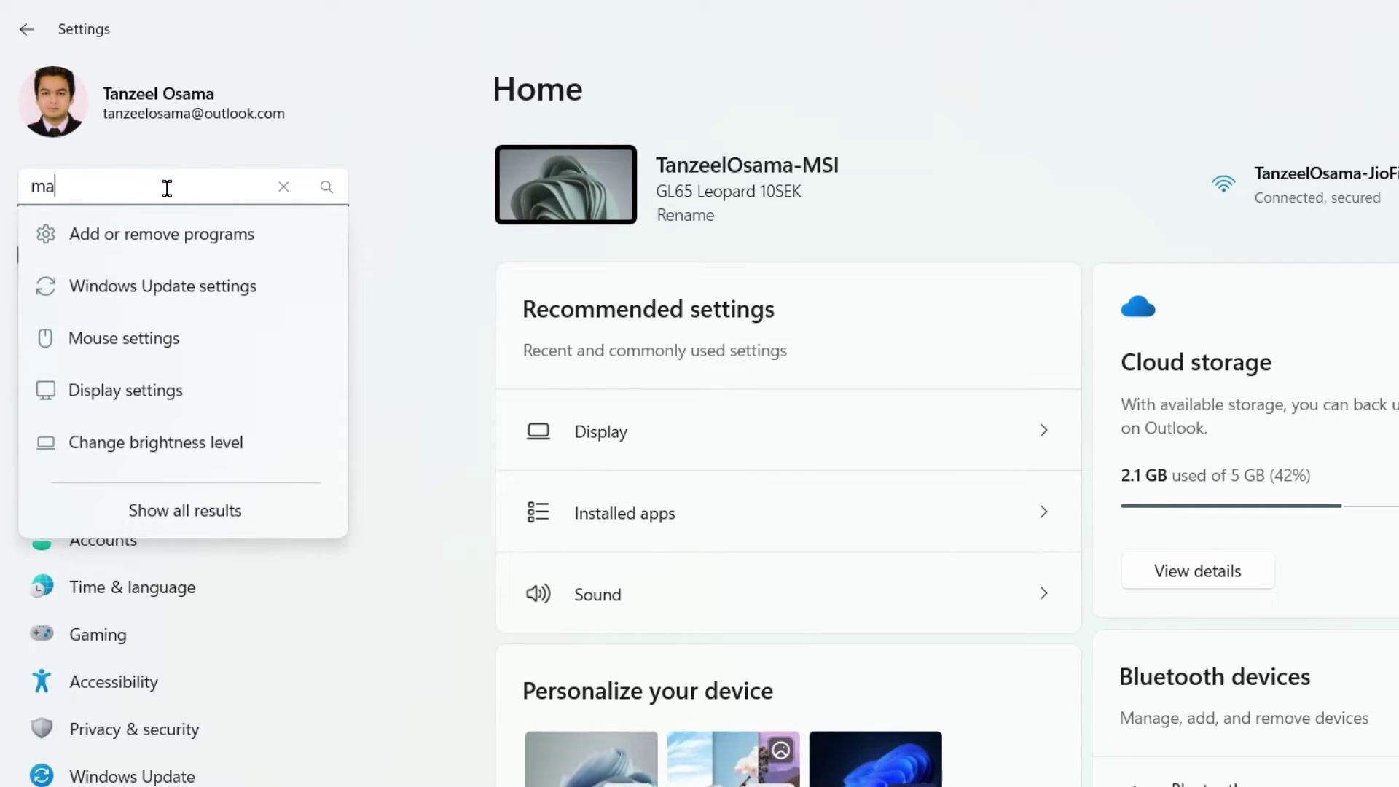
text(inte)
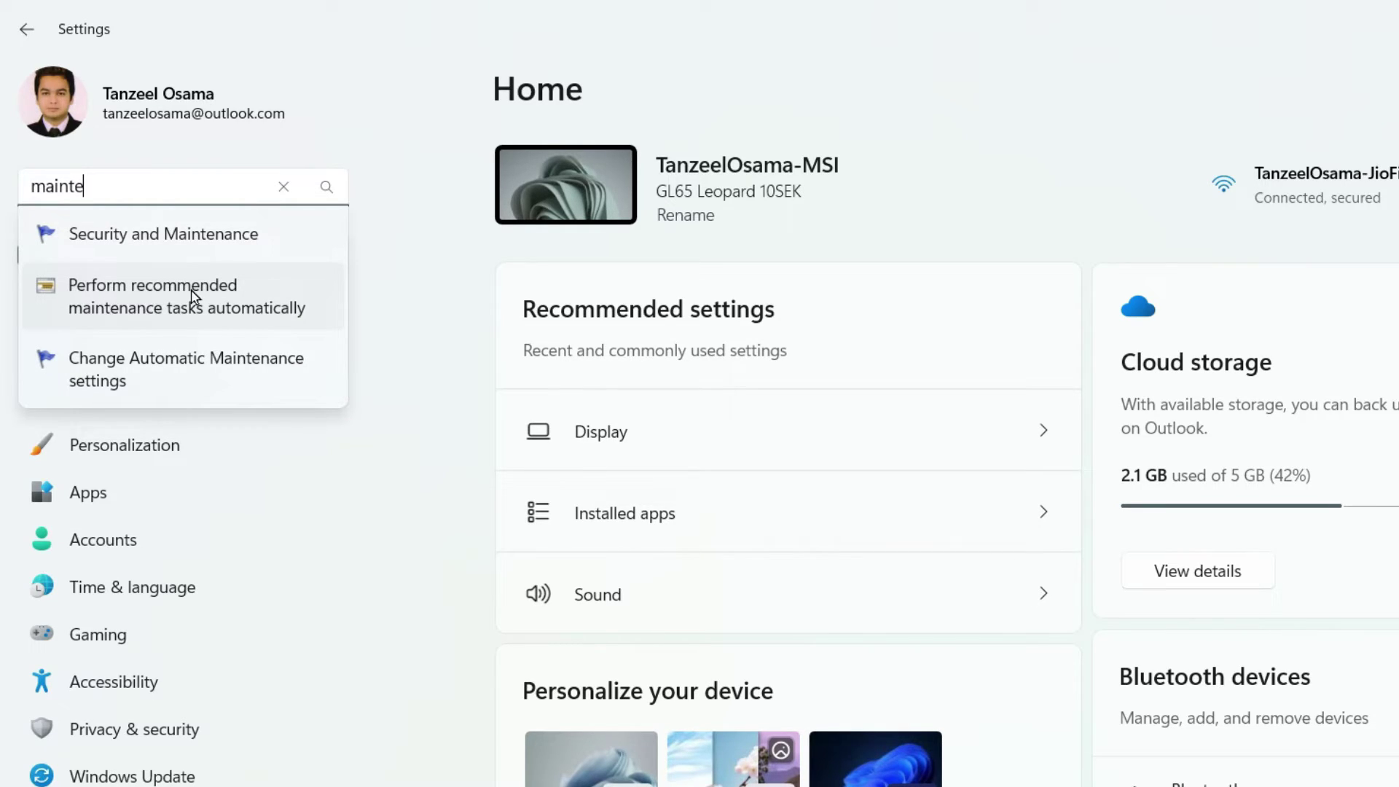
click(224, 321)
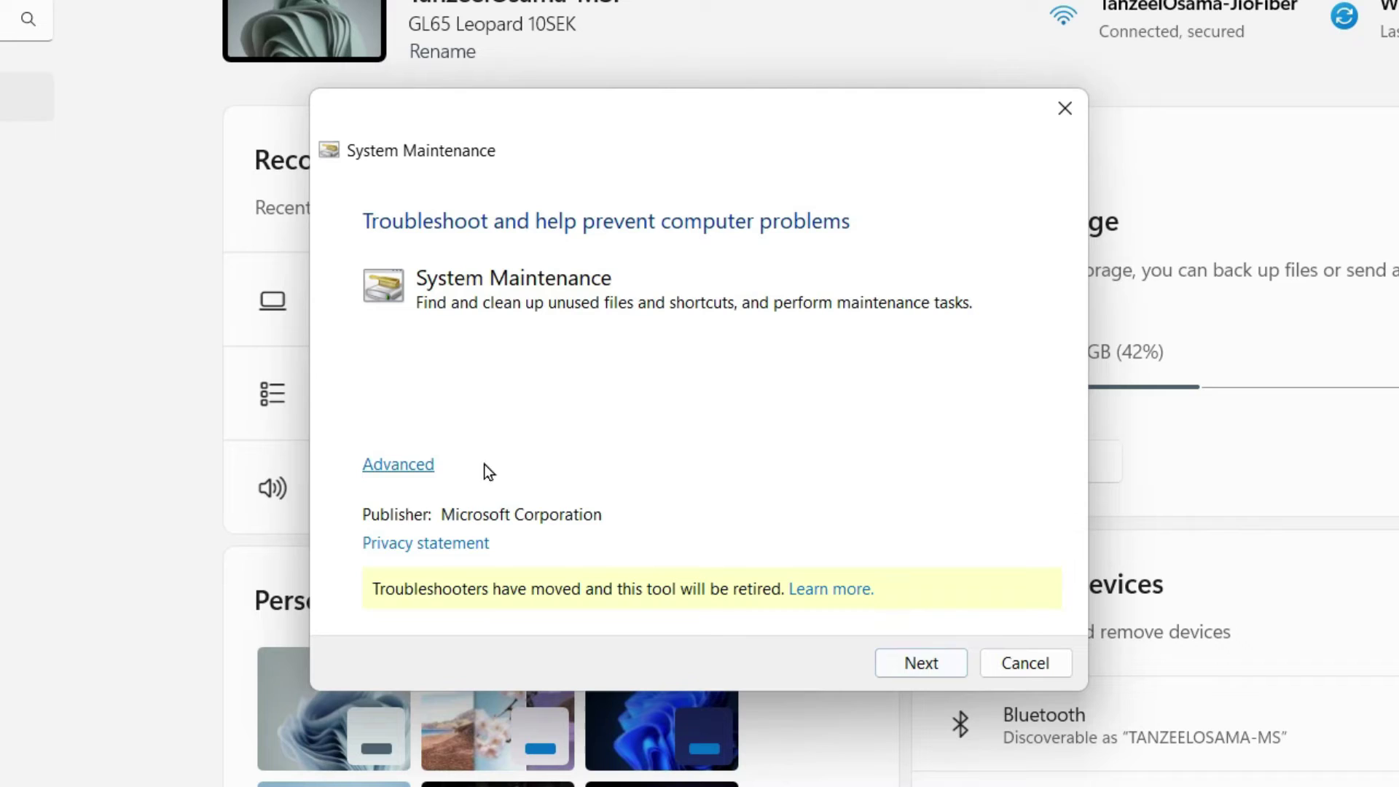
Run the System Maintenance troubleshooter with Apply repairs automatically enabled, and repeat the troubleshooting as an administrator
click(657, 572)
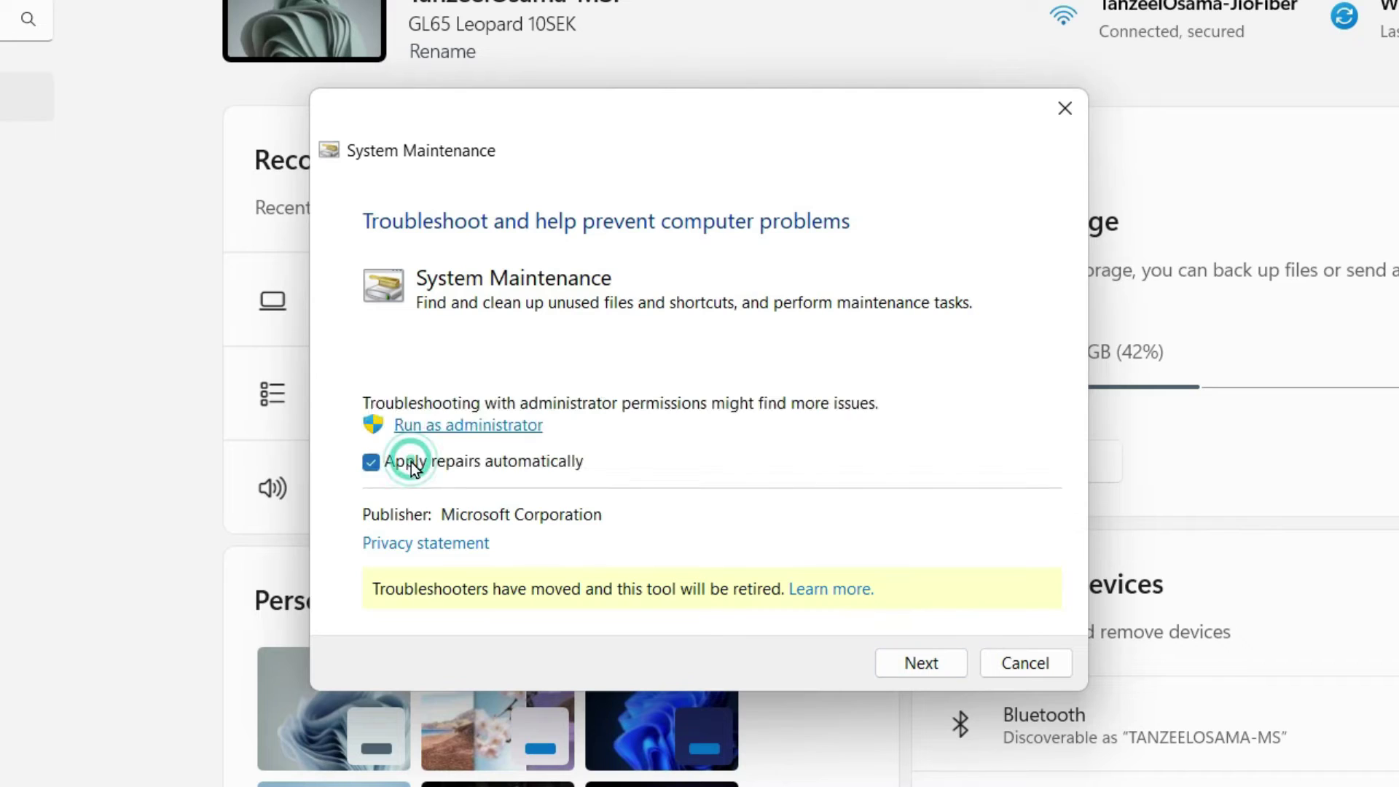
click(380, 464)
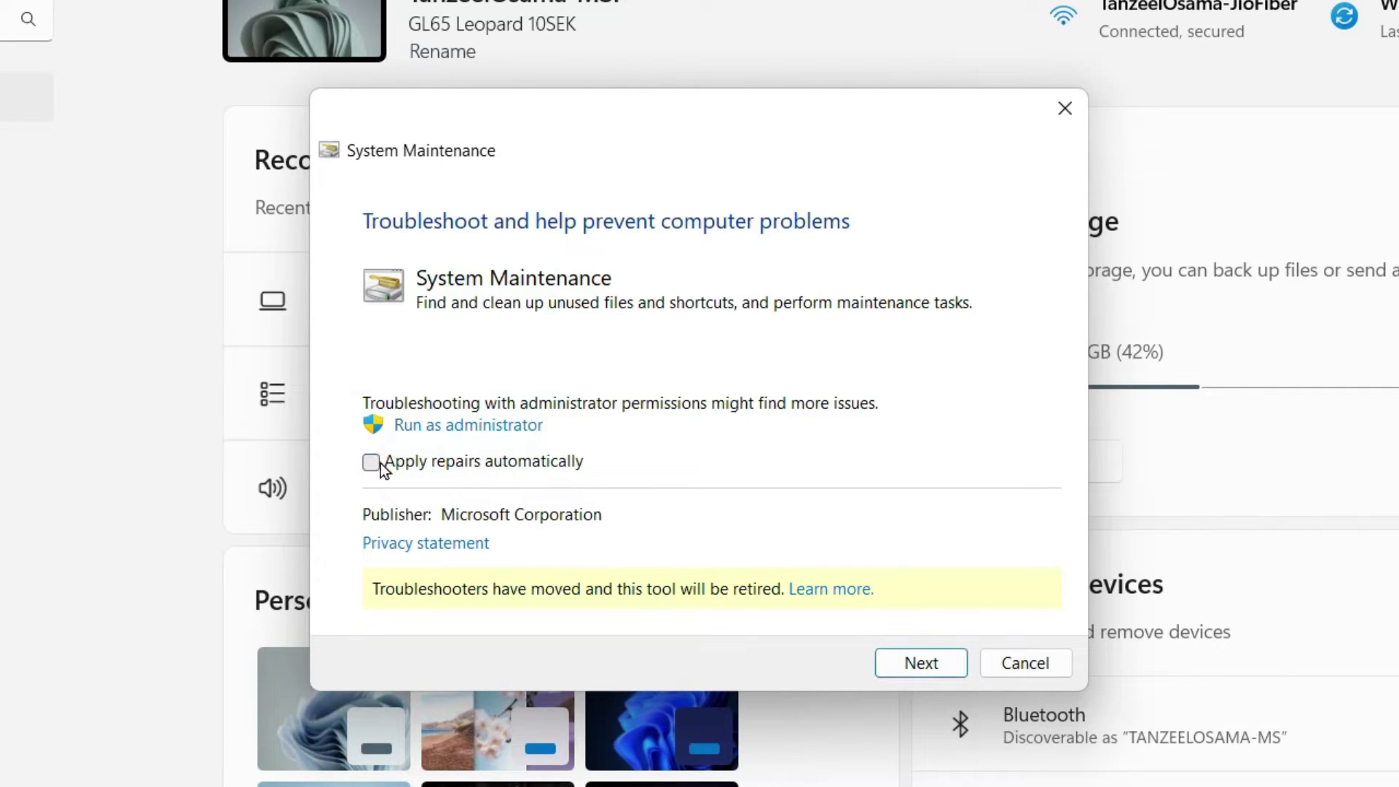
click(372, 462)
click(905, 664)
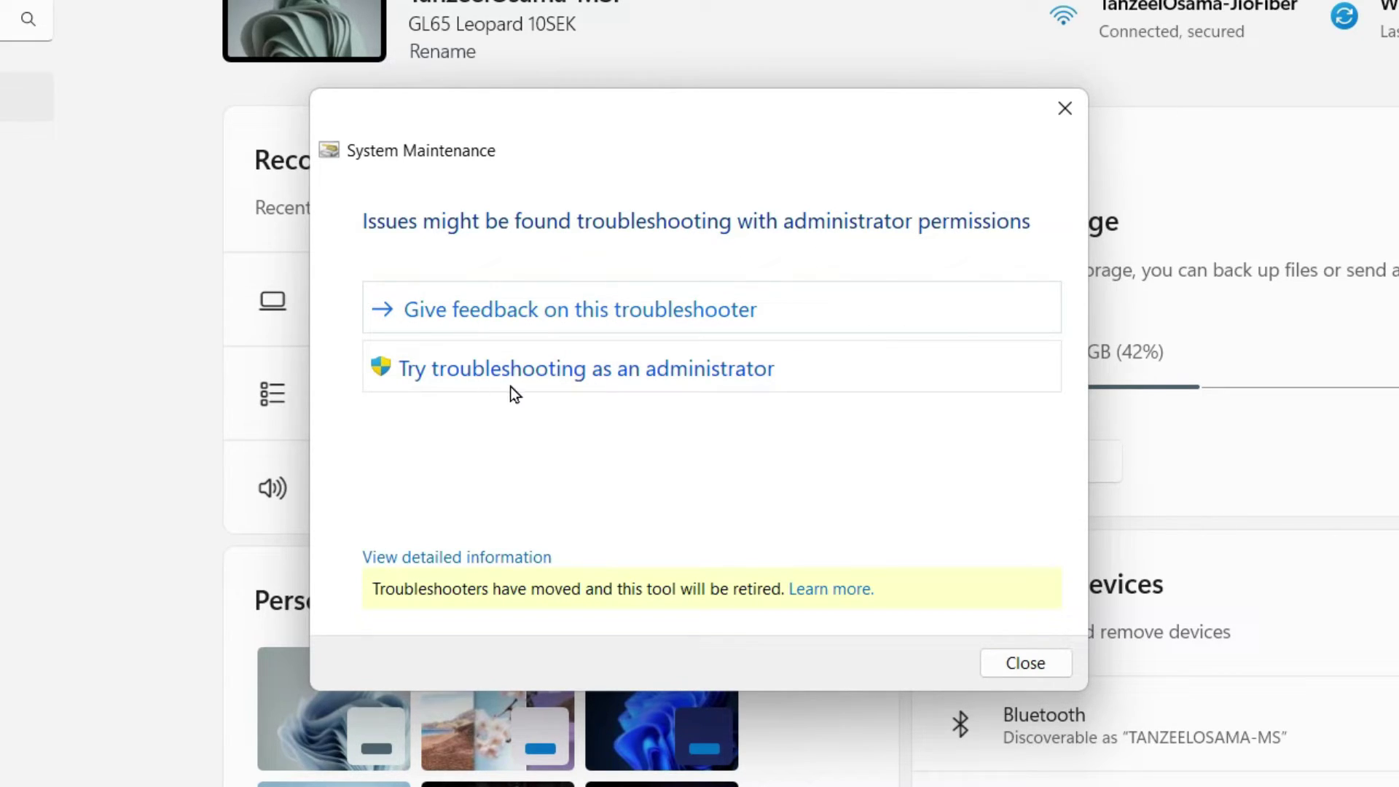
click(693, 378)
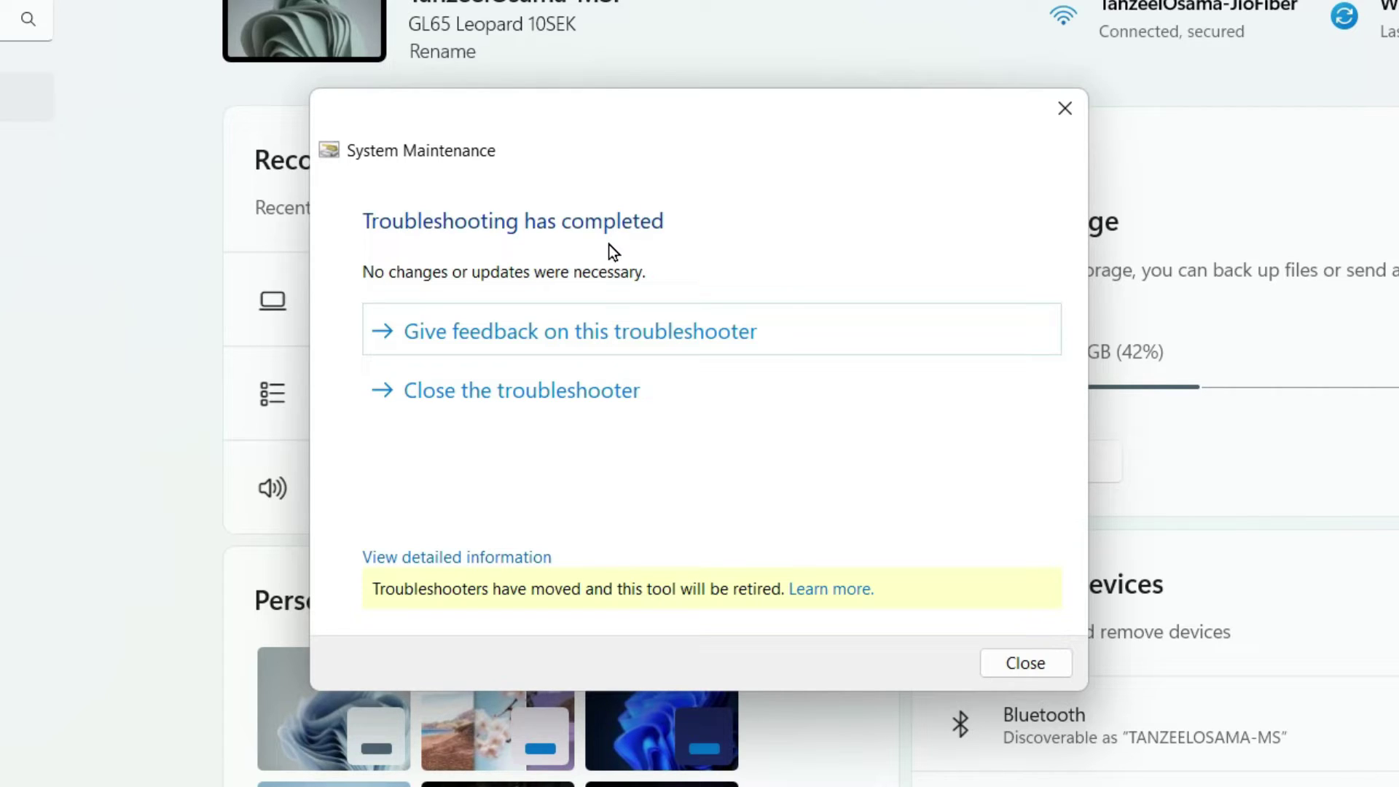
Close the System Maintenance troubleshooter and open Windows PowerShell with administrator rights
click(1025, 662)
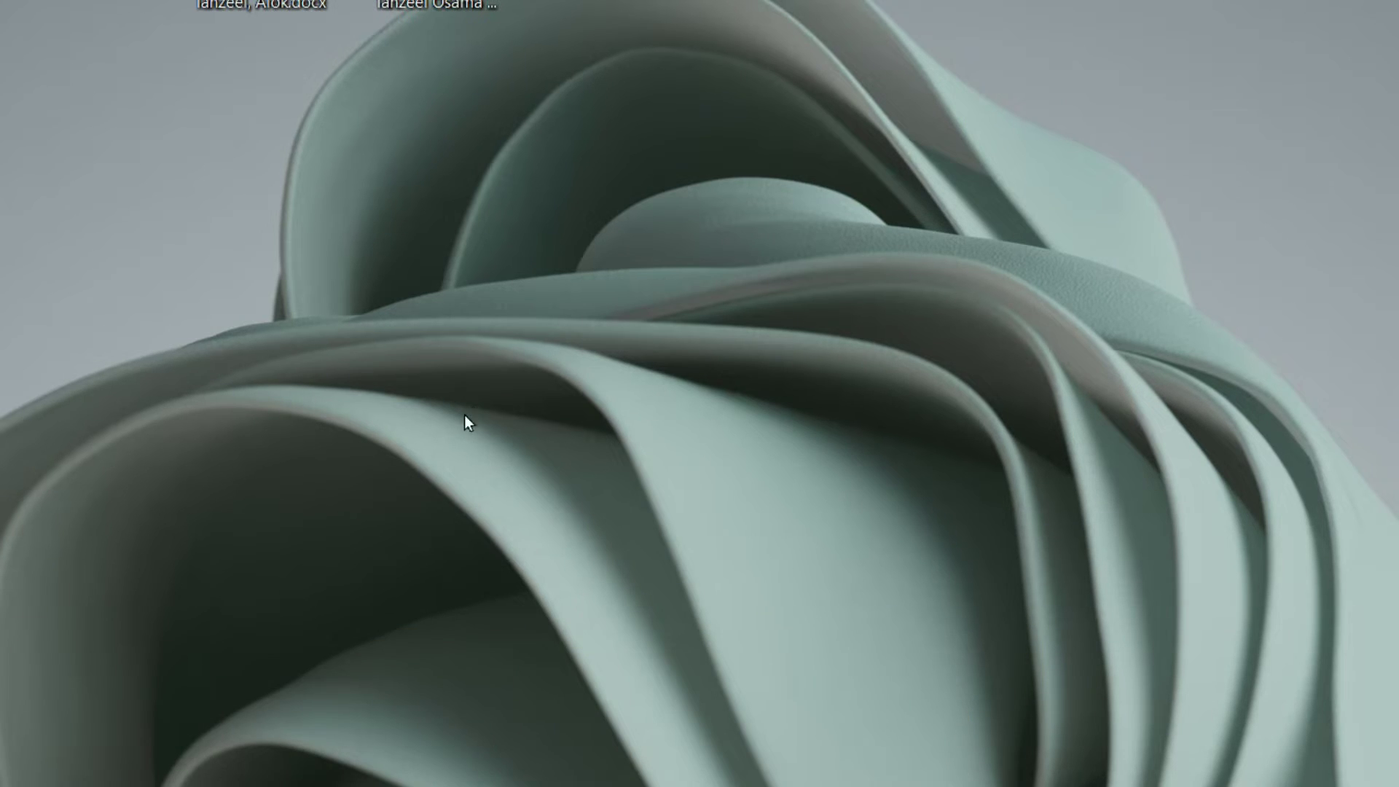
right_click(272, 759)
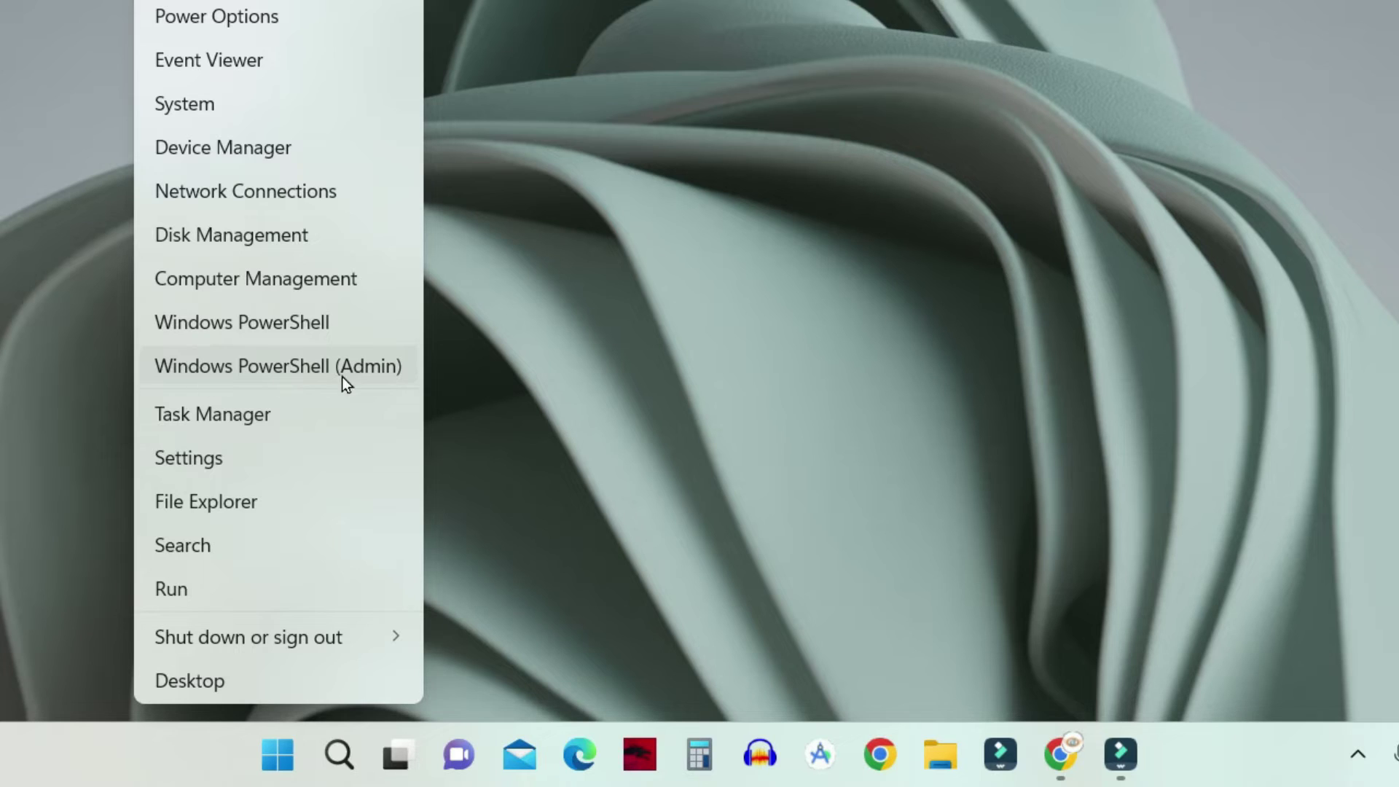
click(311, 370)
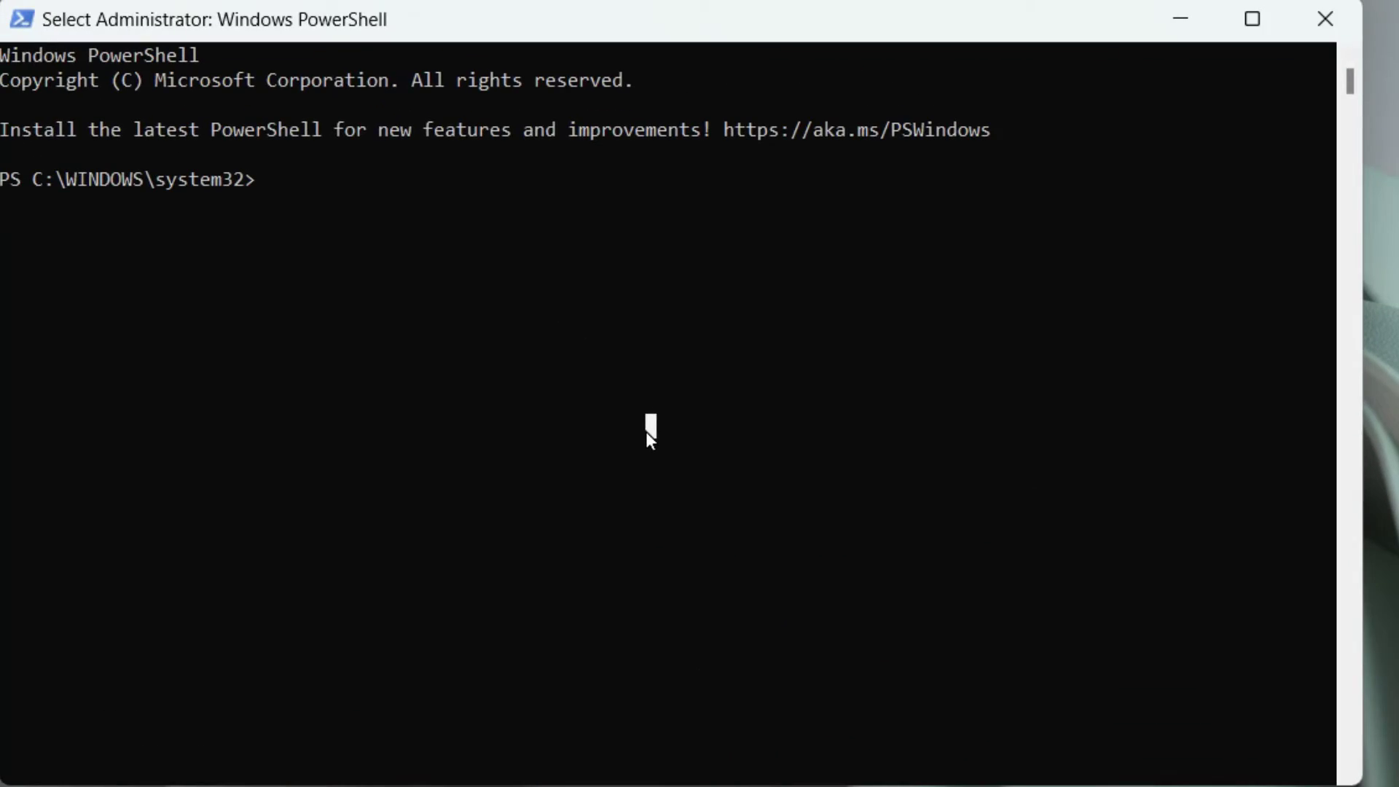
Run sfc /scannow in the administrator PowerShell to scan and repair system files
text(sfc )
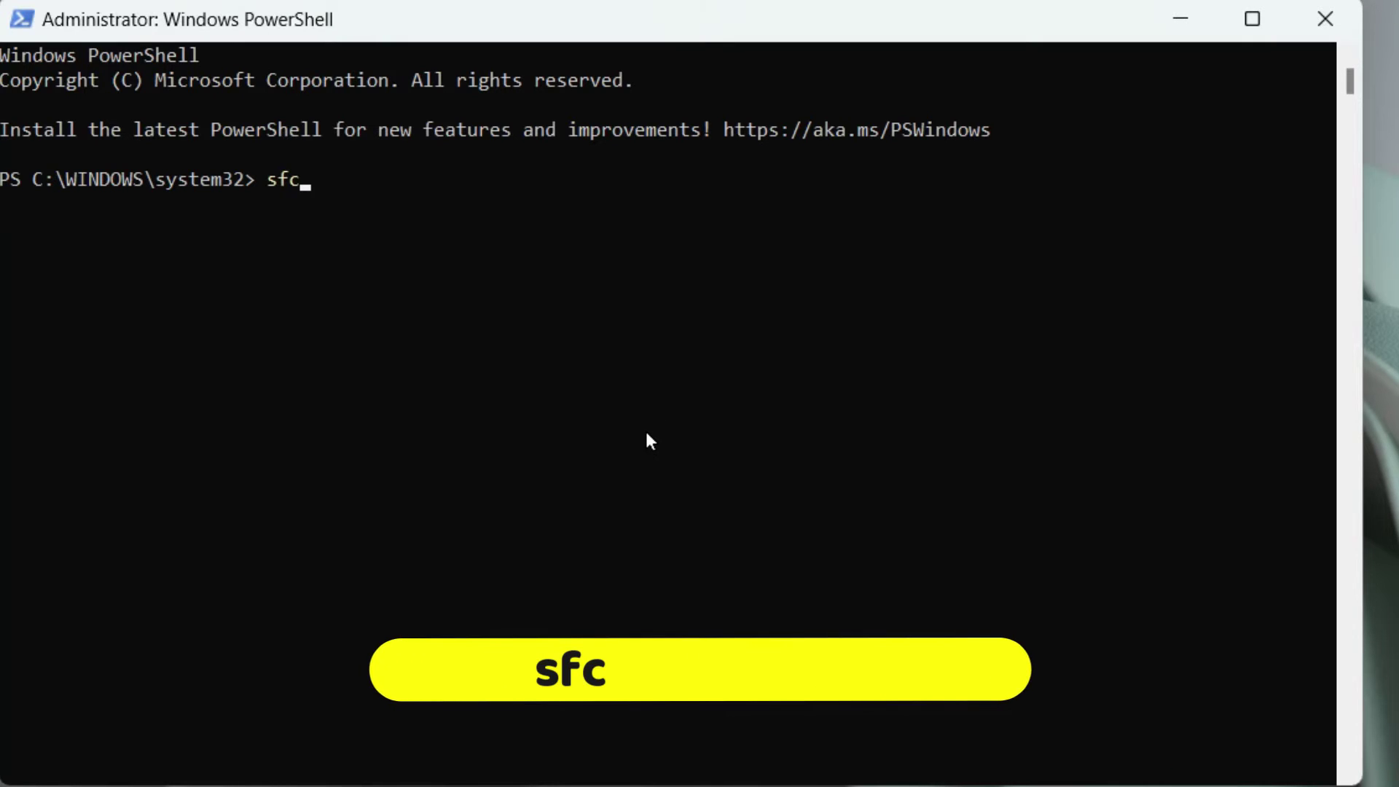
text(/s)
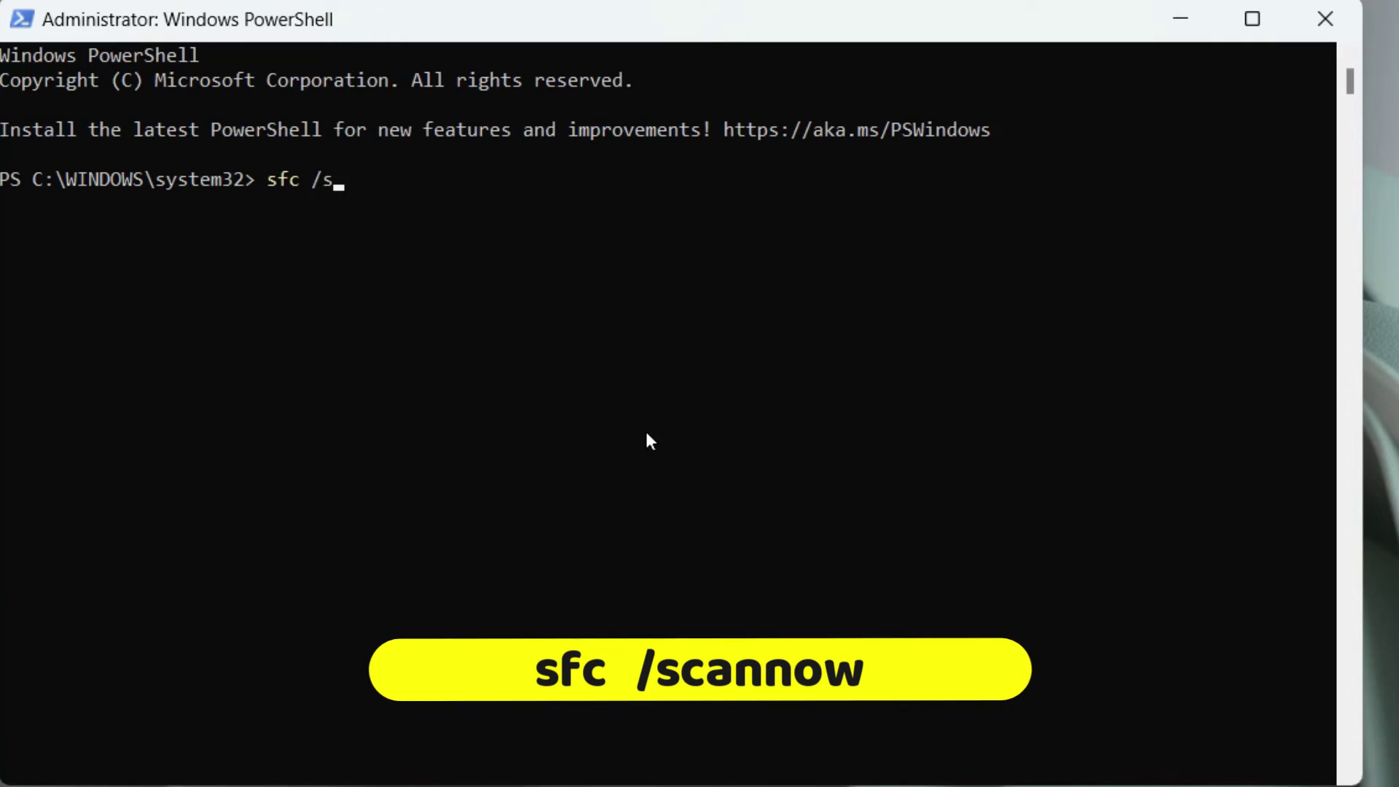
text(cannow)
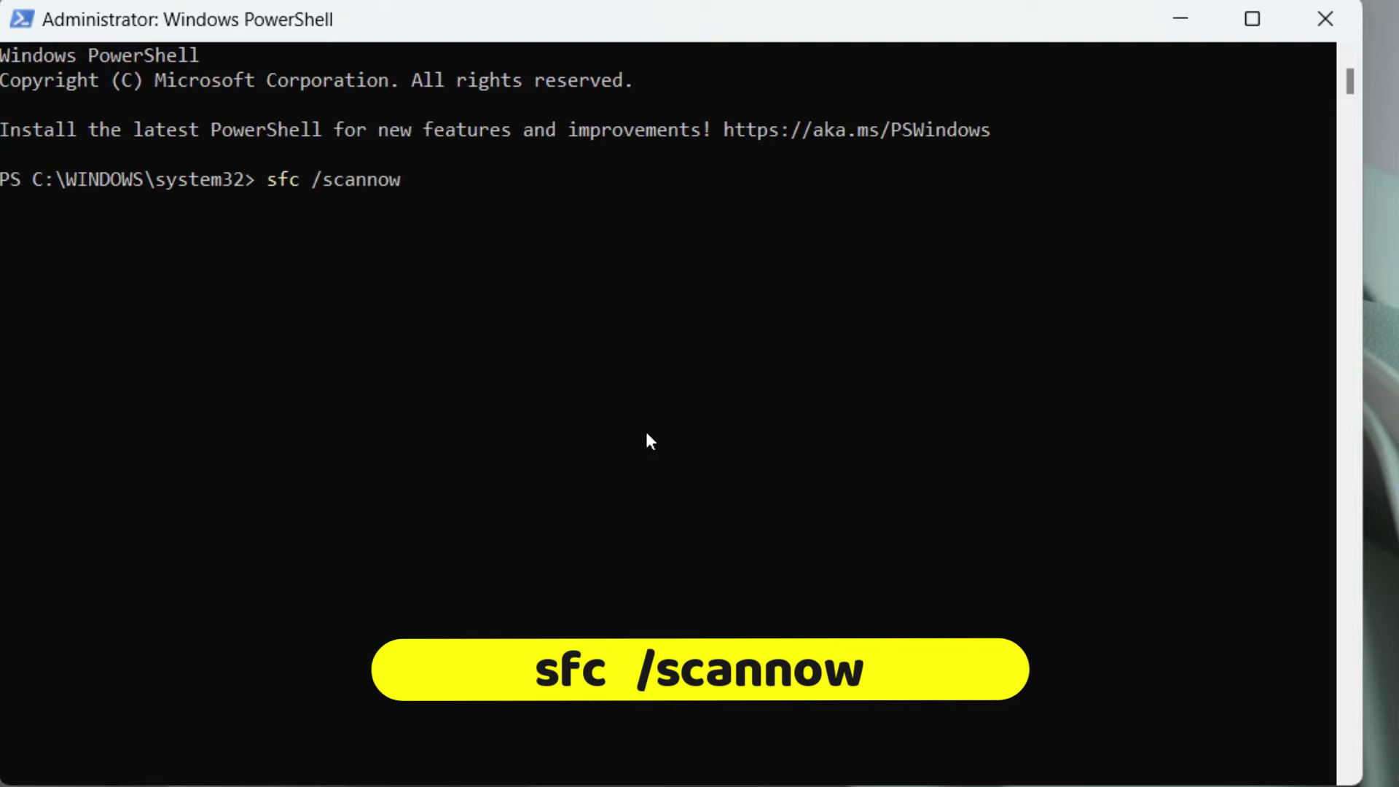
key(Return)
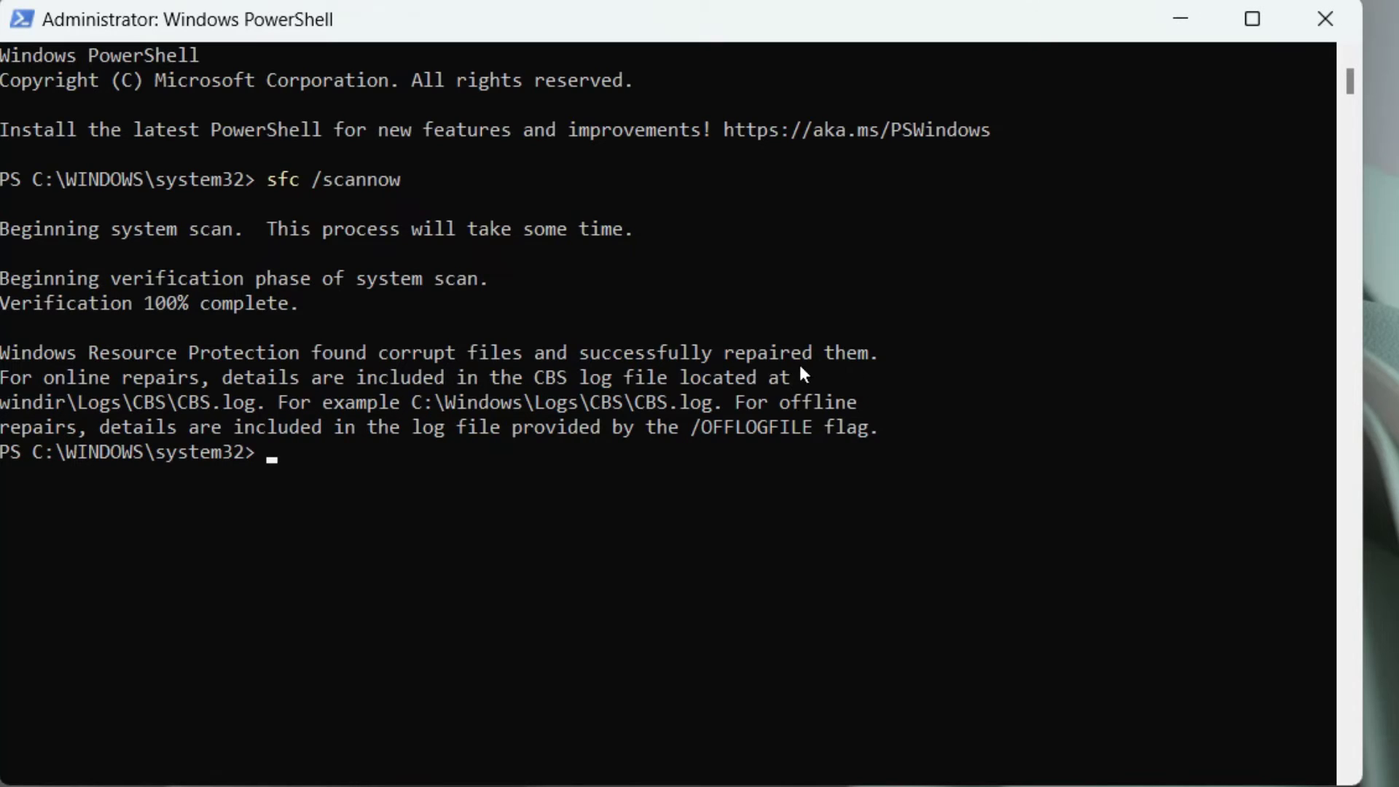
Run dism /online /cleanup-image /checkhealth in PowerShell to check the Windows image
click(591, 485)
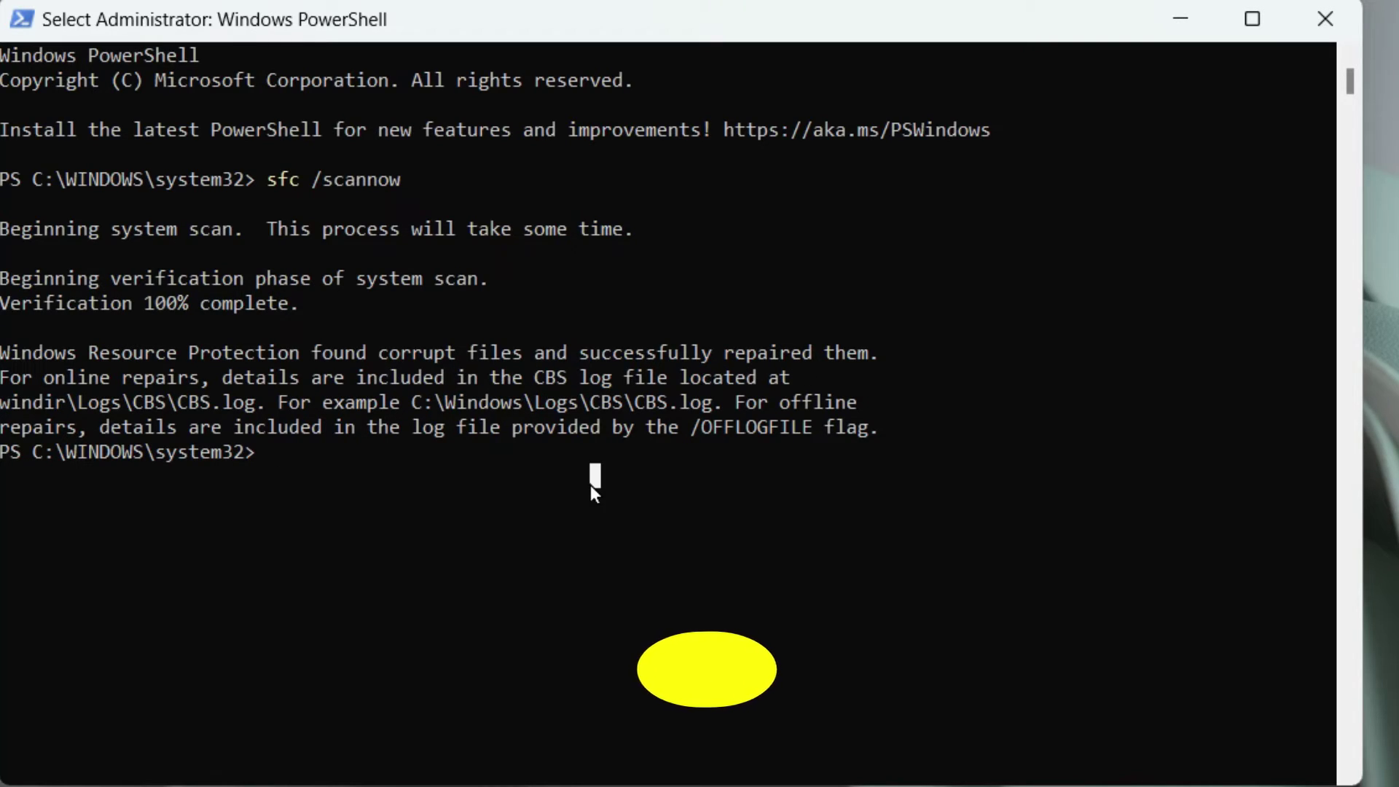
text(dis)
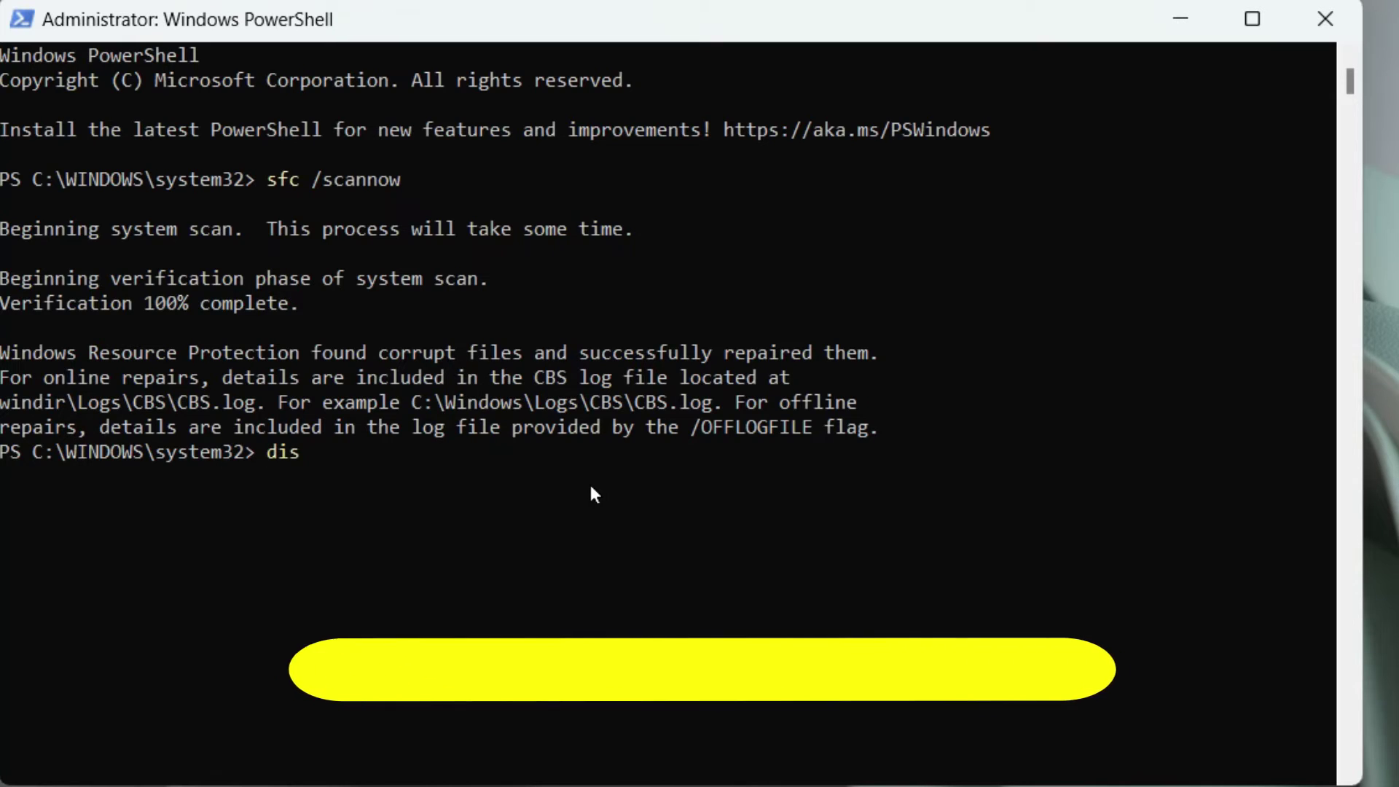
text(m /onl)
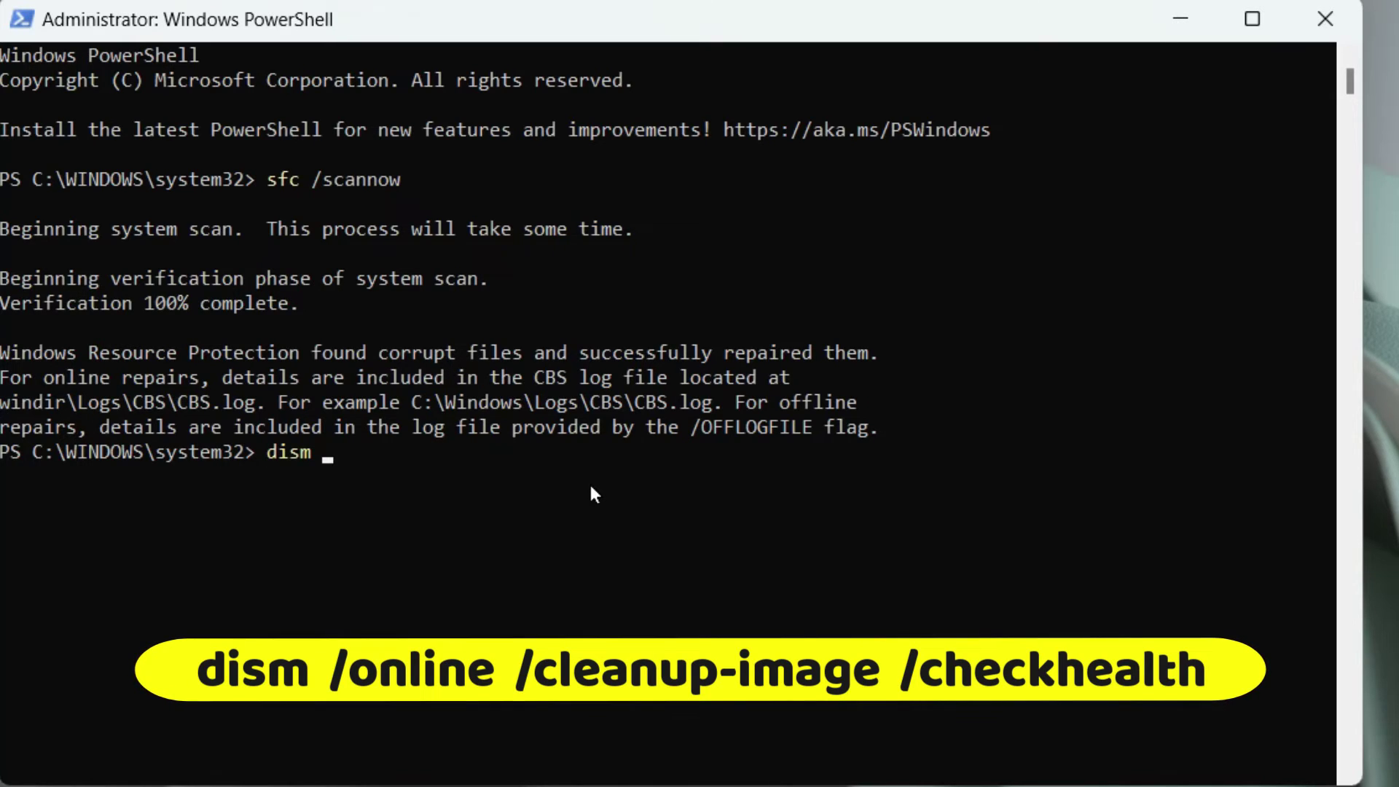
text(in)
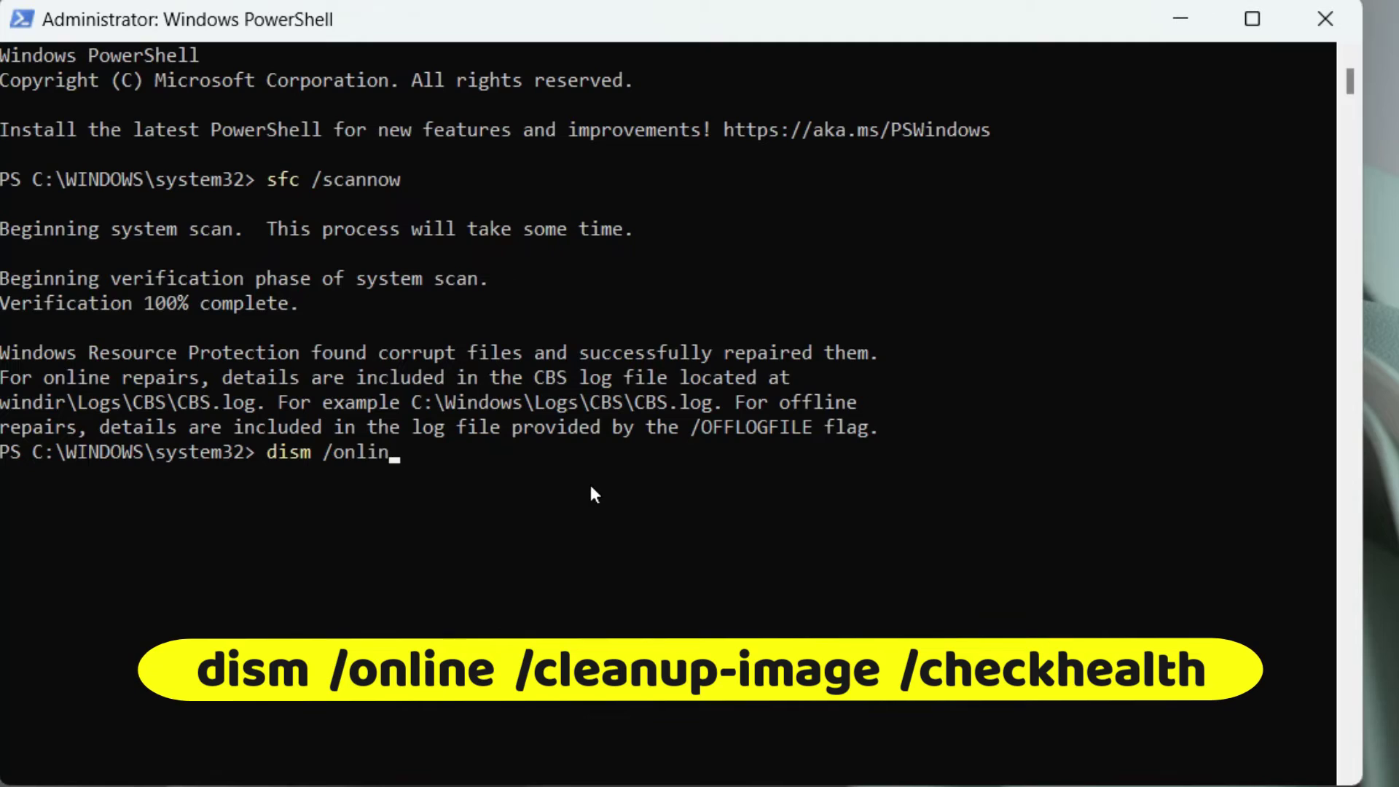
text(e )
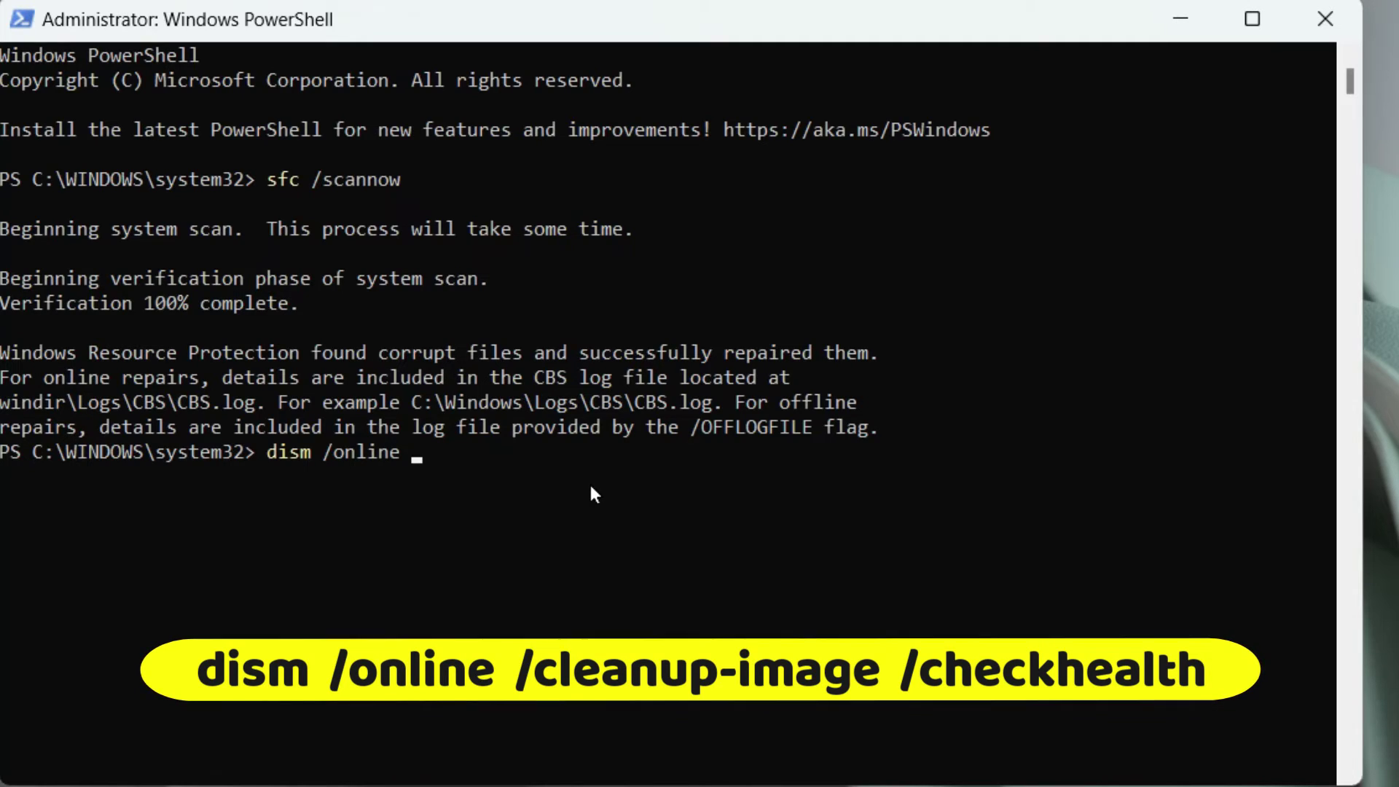
text(/clea)
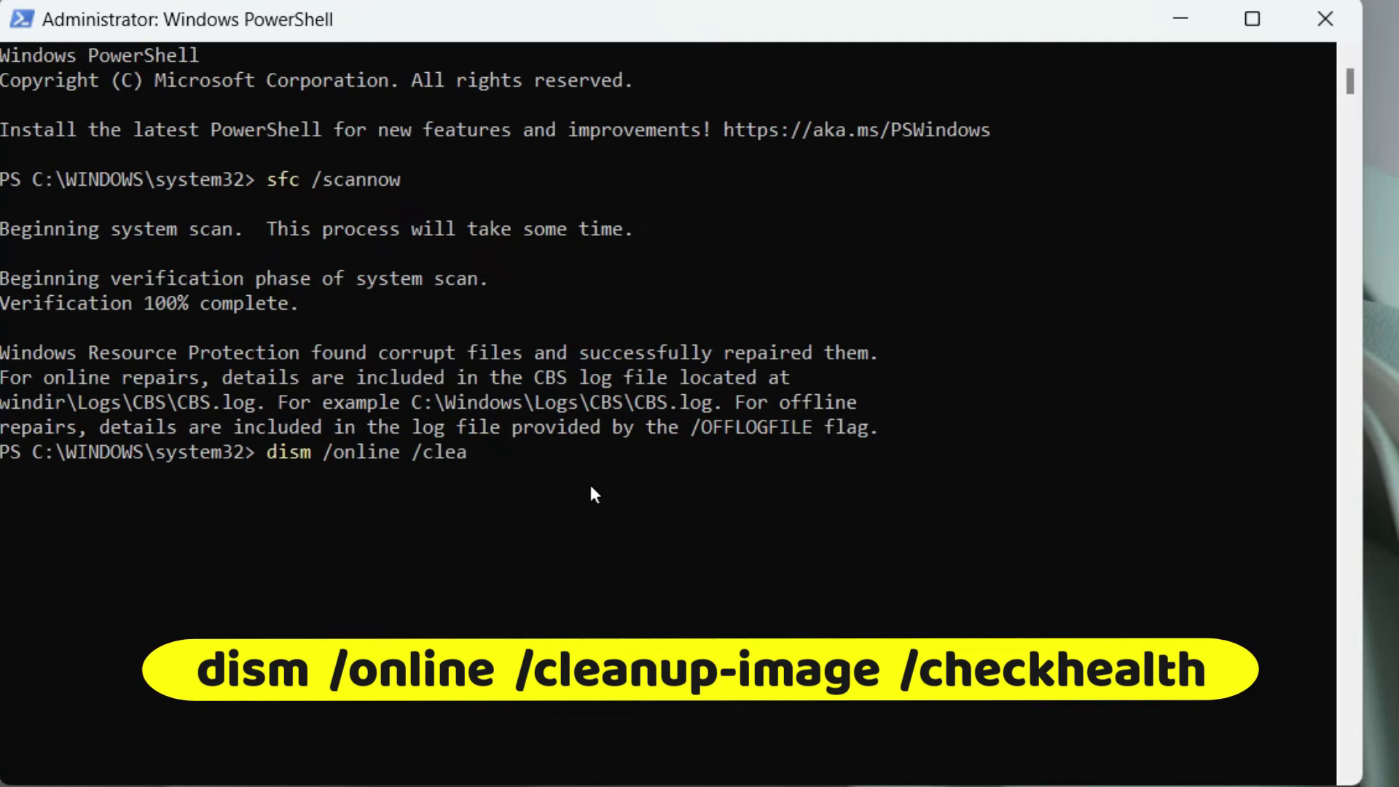
text(nup-image)
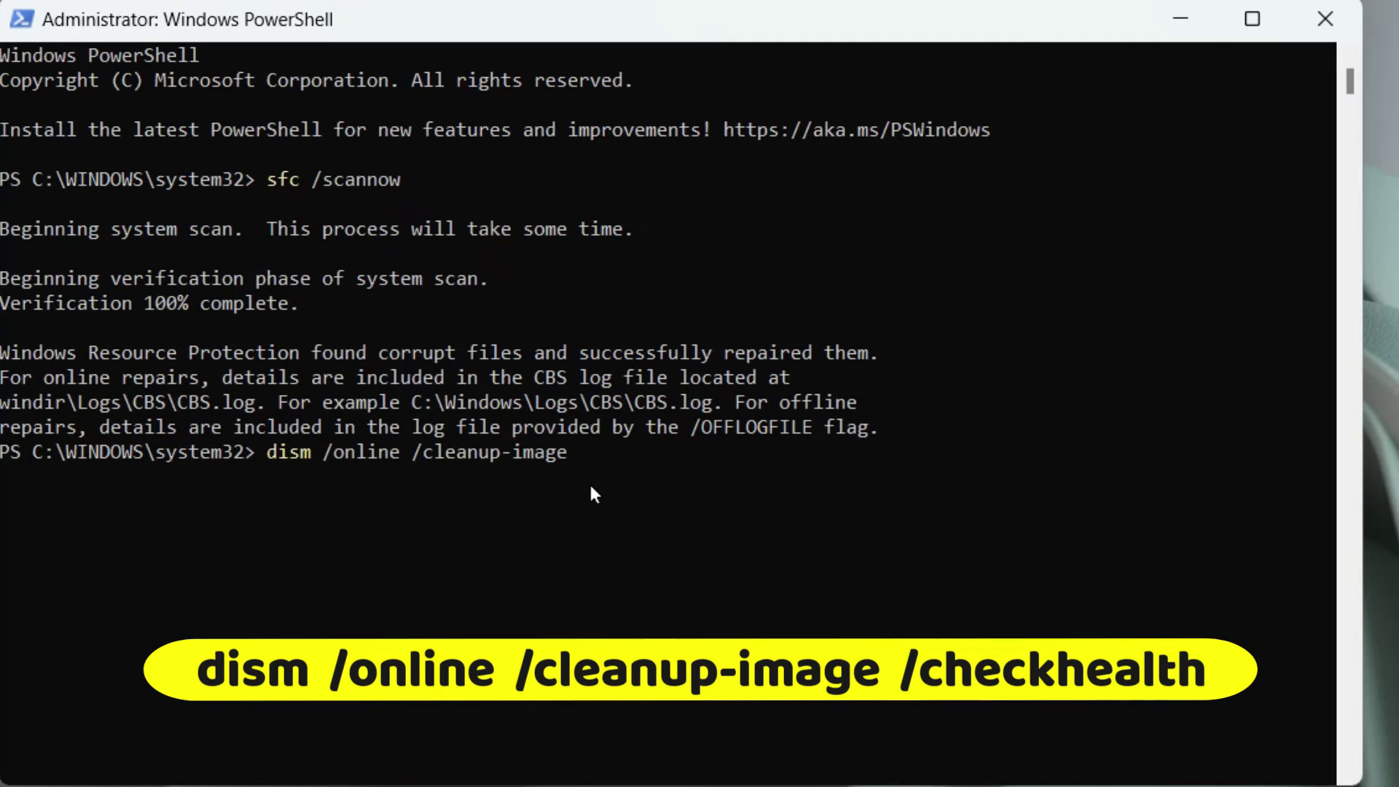
text( /chec)
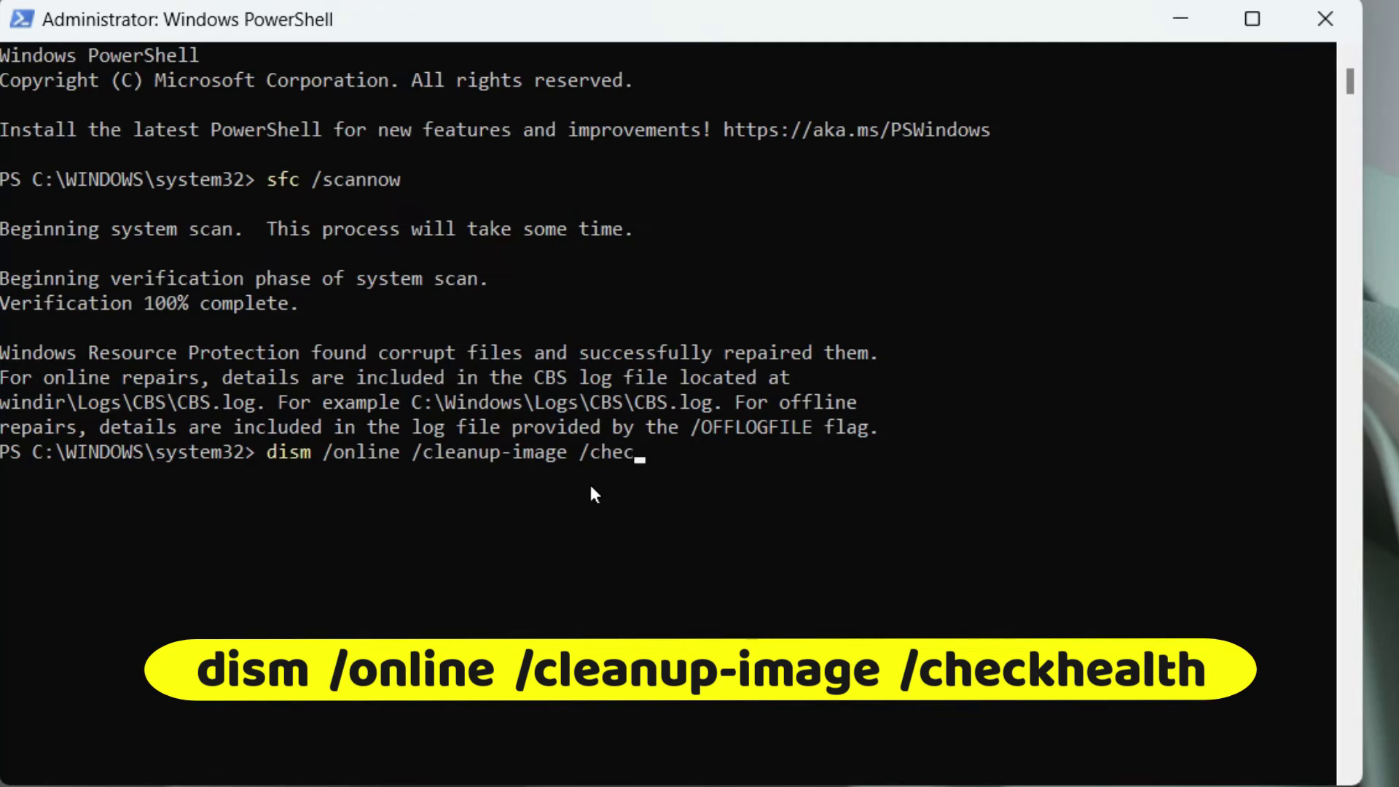
text(khealth)
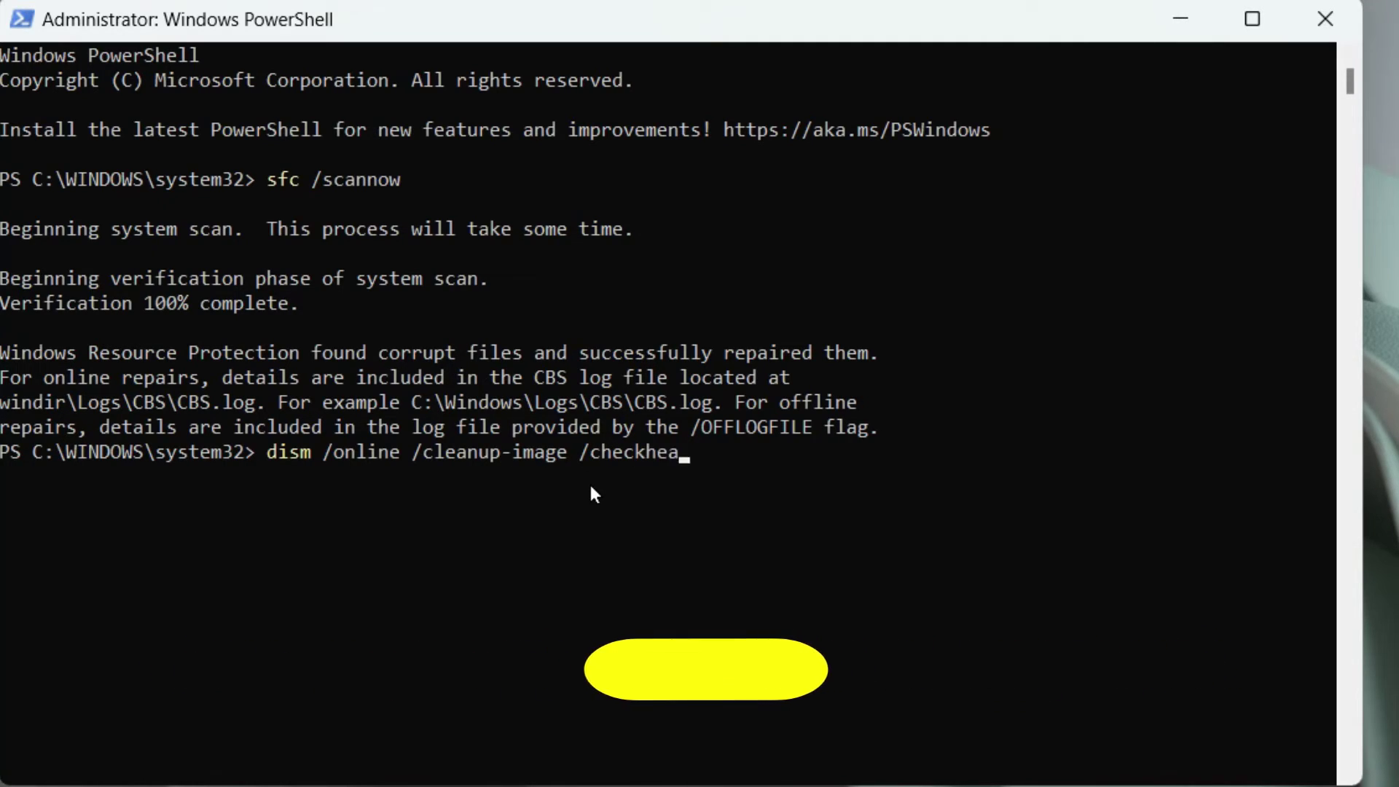
key(Return)
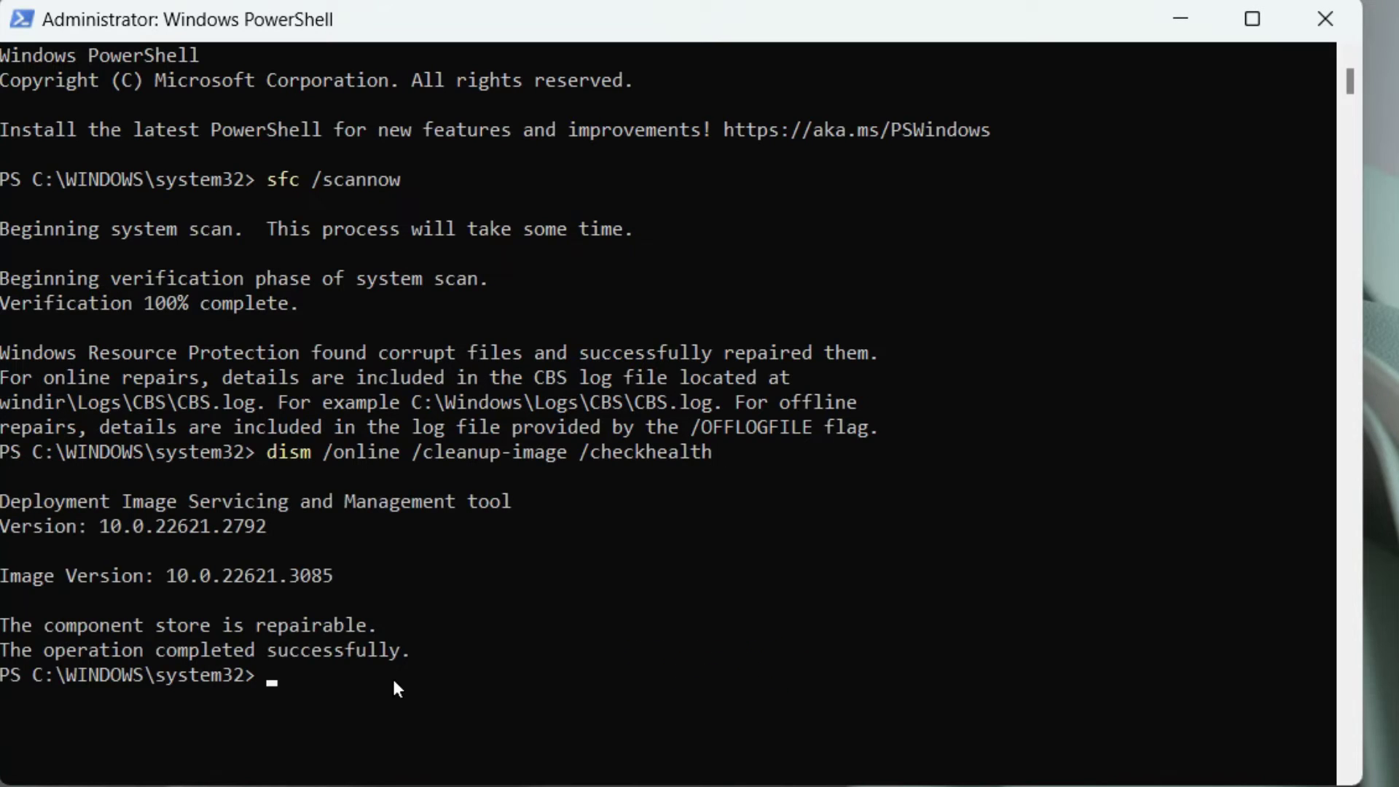
Recall the previous DISM command, replace its last option with /scanhealth, and run dism /online /cleanup-image /scanhealth
key(Up)
key(BackSpace)
key(BackSpace)
key(BackSpace)
key(BackSpace)
key(BackSpace)
key(BackSpace)
key(BackSpace)
key(BackSpace)
key(BackSpace)
key(BackSpace)
key(BackSpace)
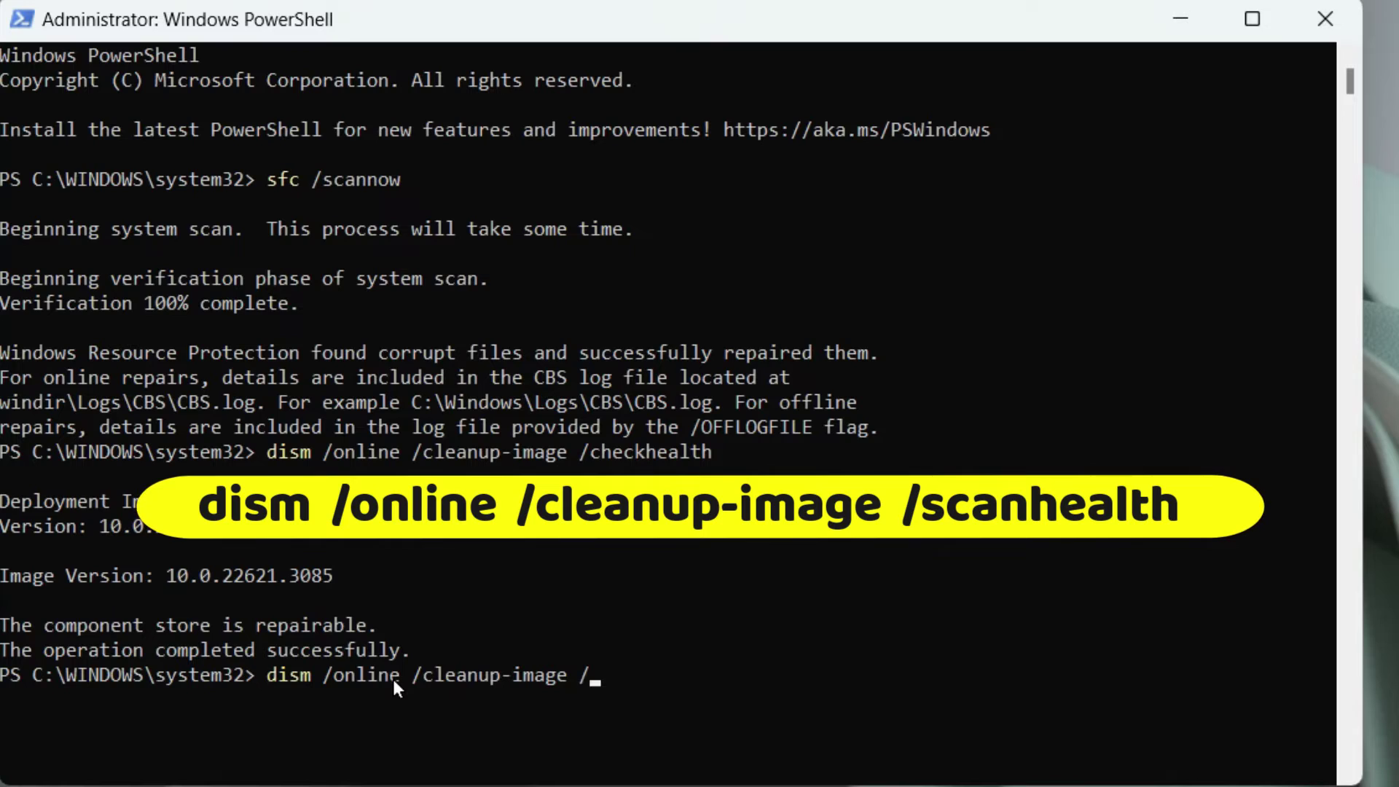
text(sc)
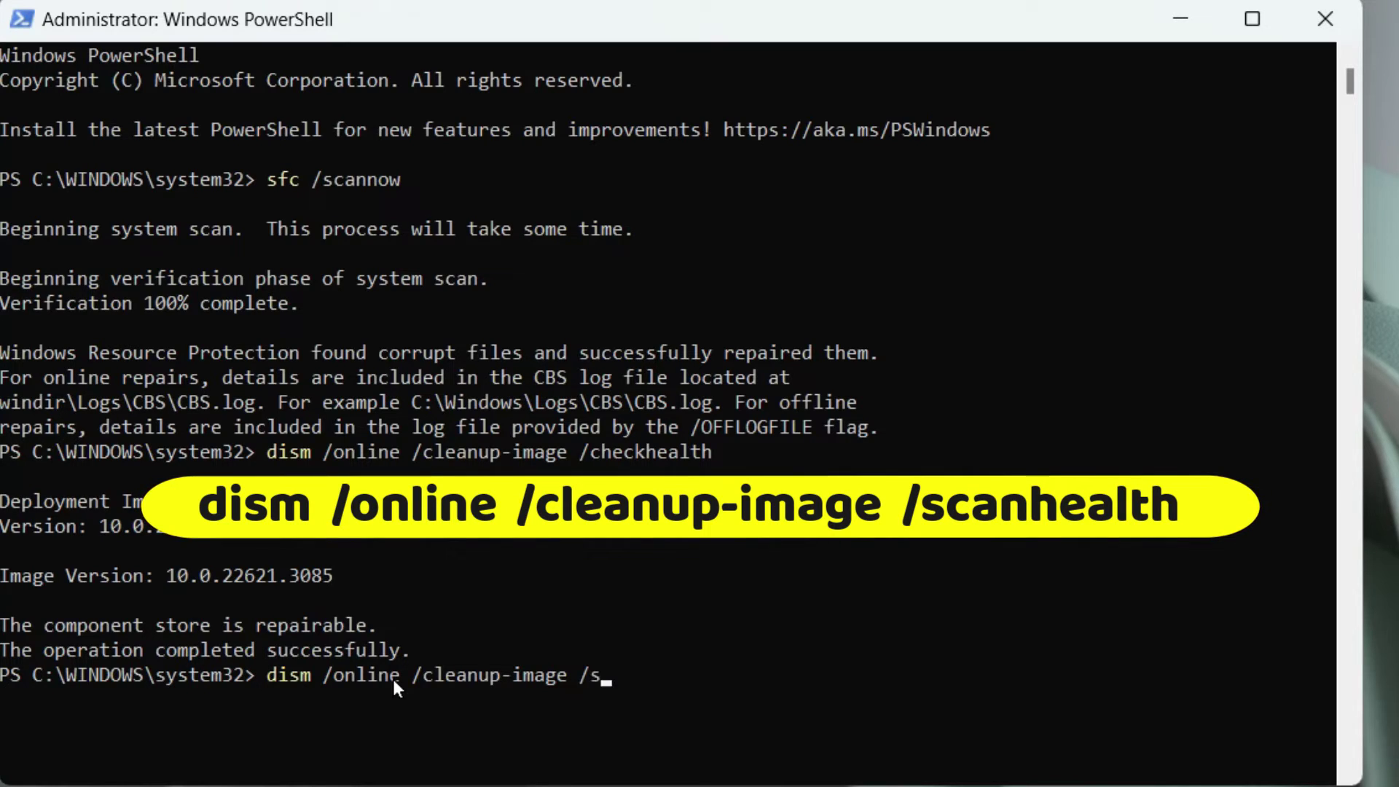
text(anhealth)
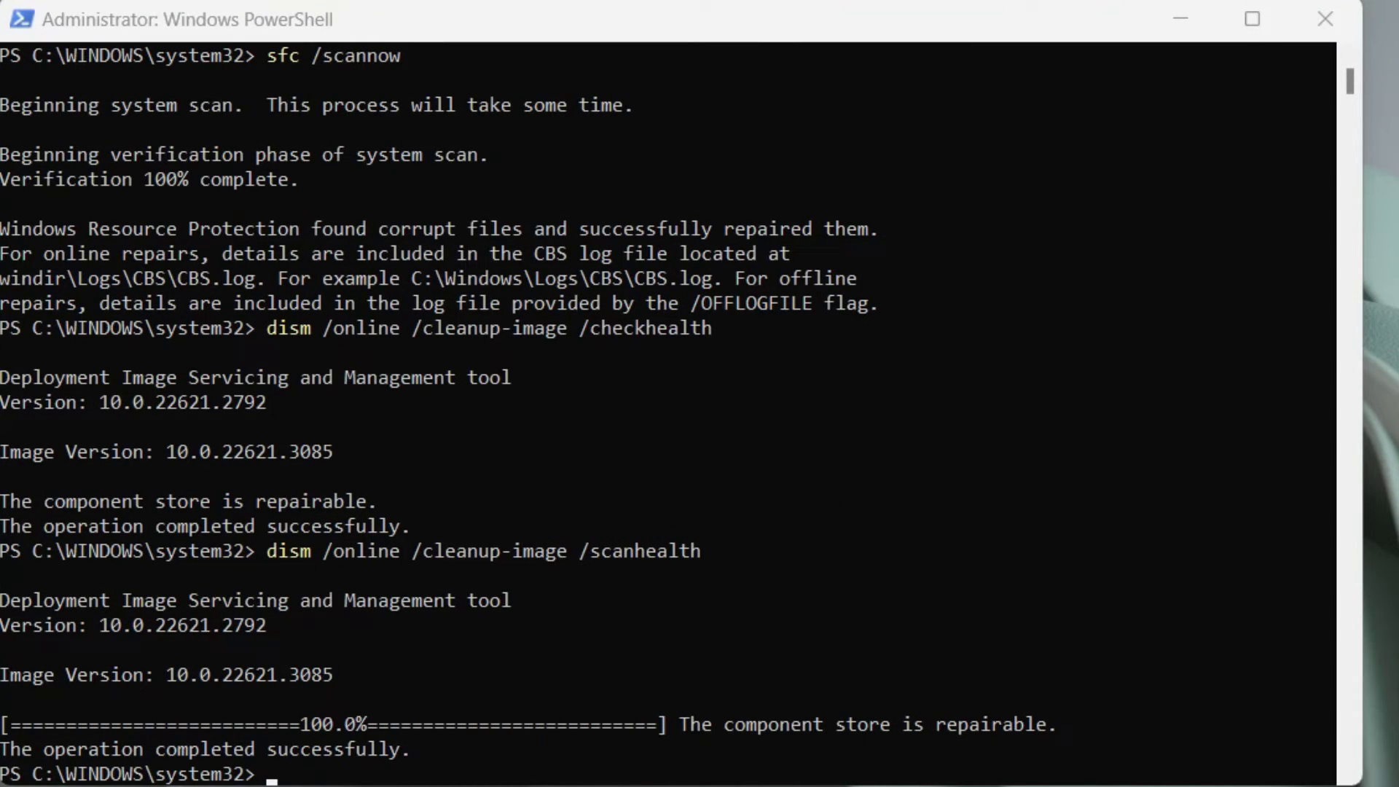
Reuse the last DISM command to run dism /online /cleanup-image /restorehealth, and close PowerShell
click(923, 29)
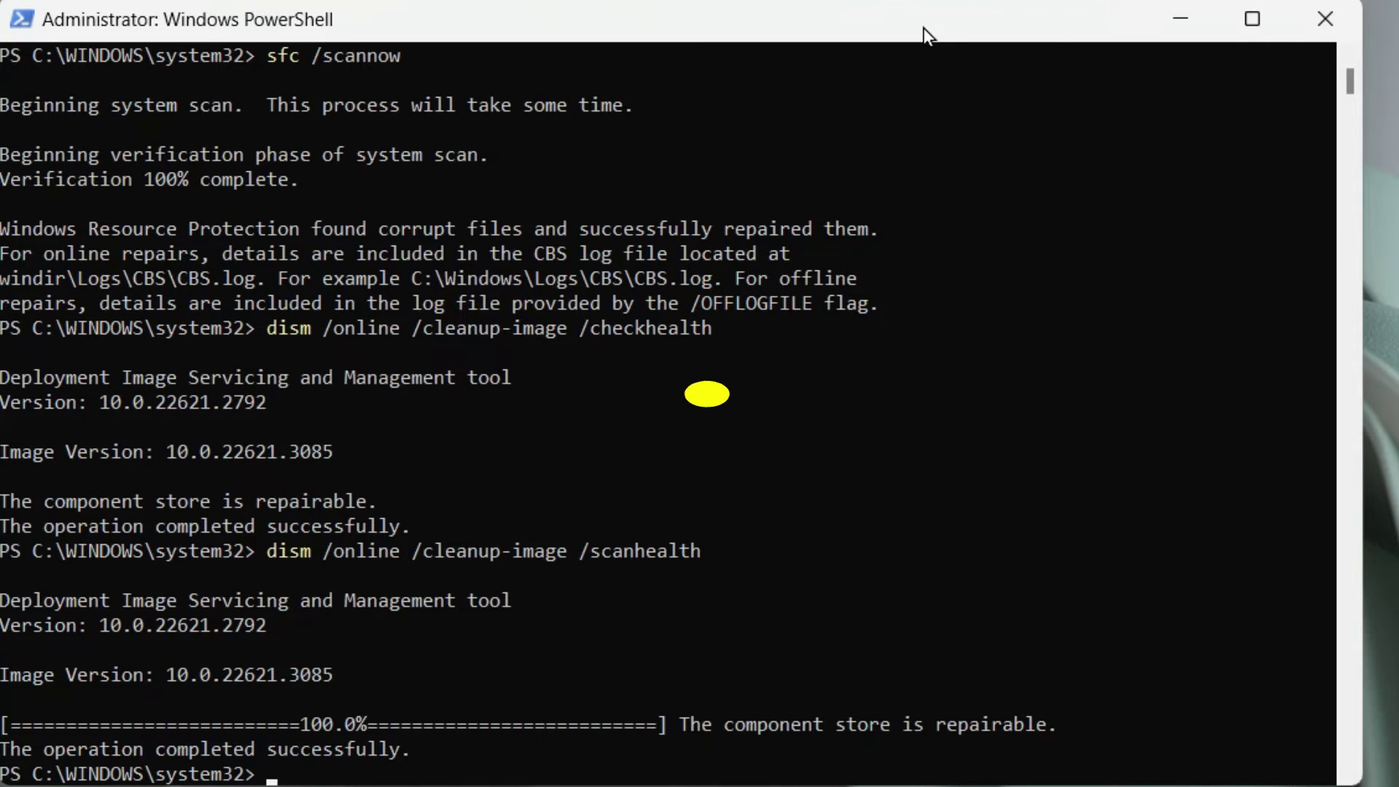
click(482, 766)
key(Up)
scroll(772, 699, down, 3)
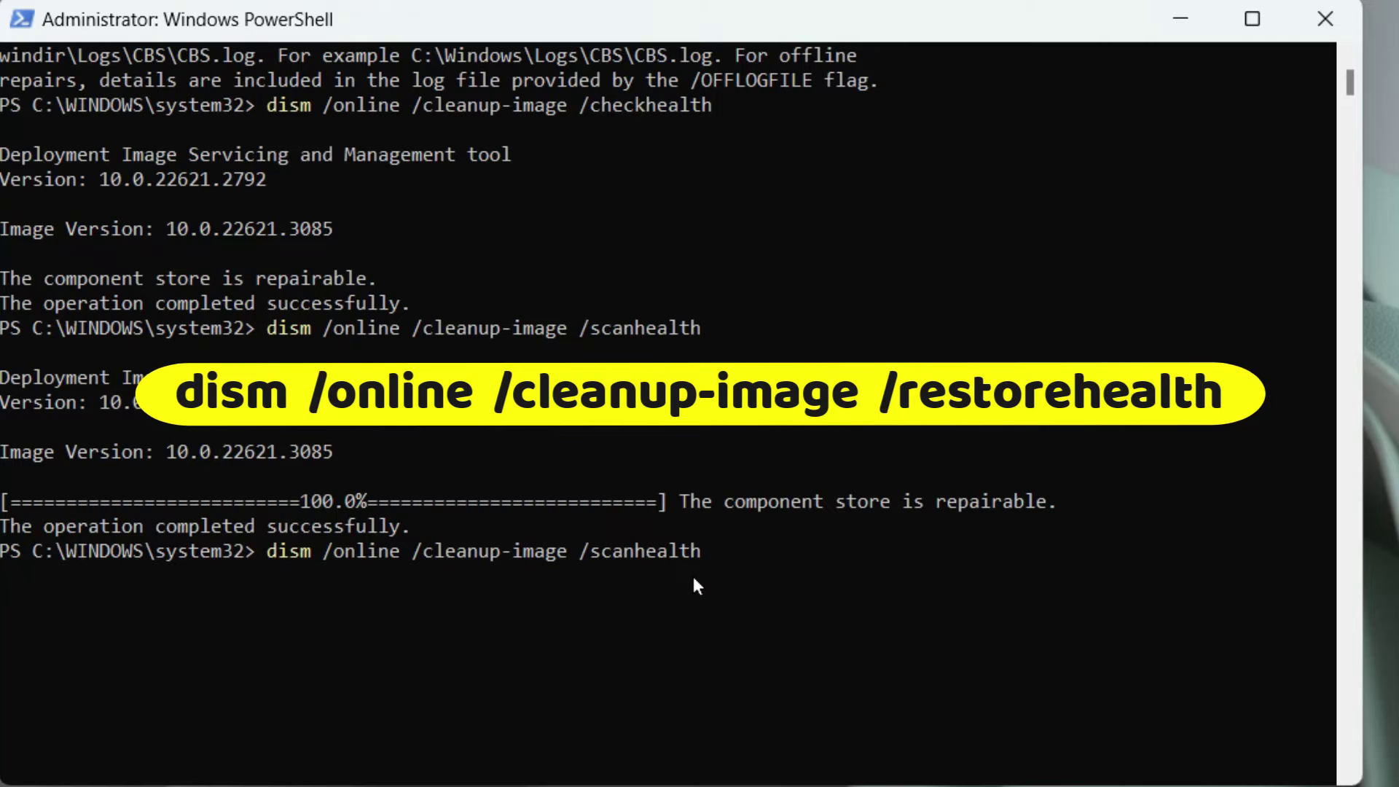
key(BackSpace)
key(BackSpace)
key(BackSpace)
key(BackSpace)
key(BackSpace)
key(BackSpace)
key(BackSpace)
key(BackSpace)
key(BackSpace)
key(BackSpace)
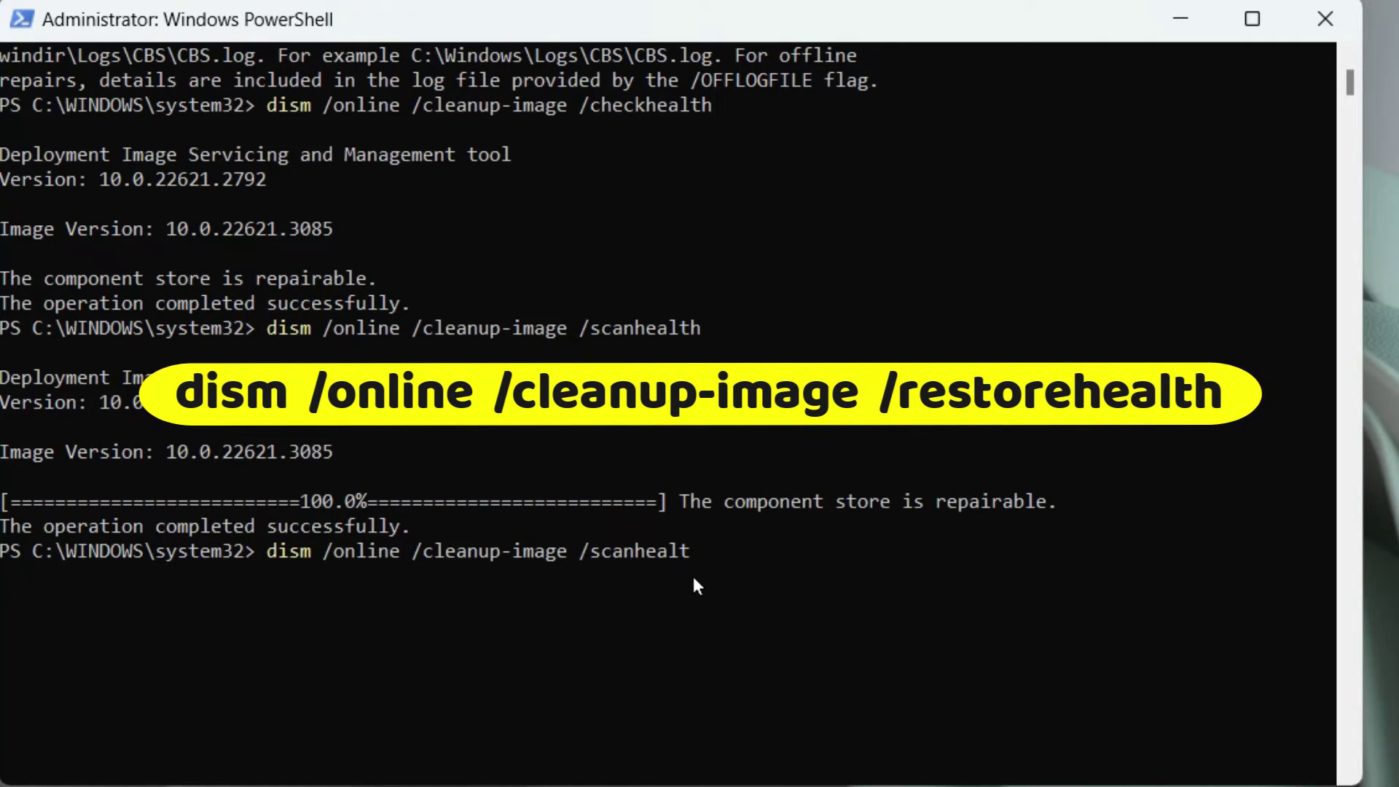
text(resto)
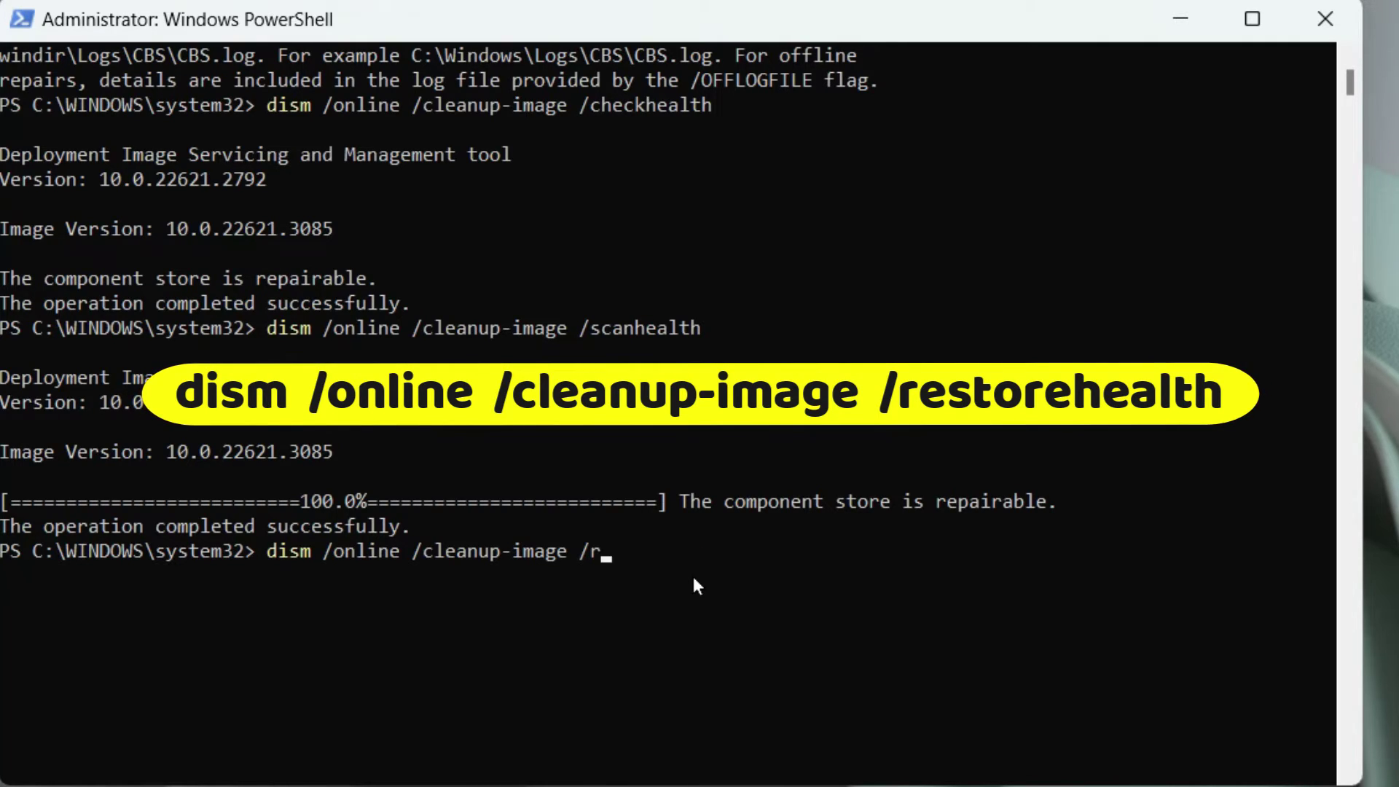
text(rehealth)
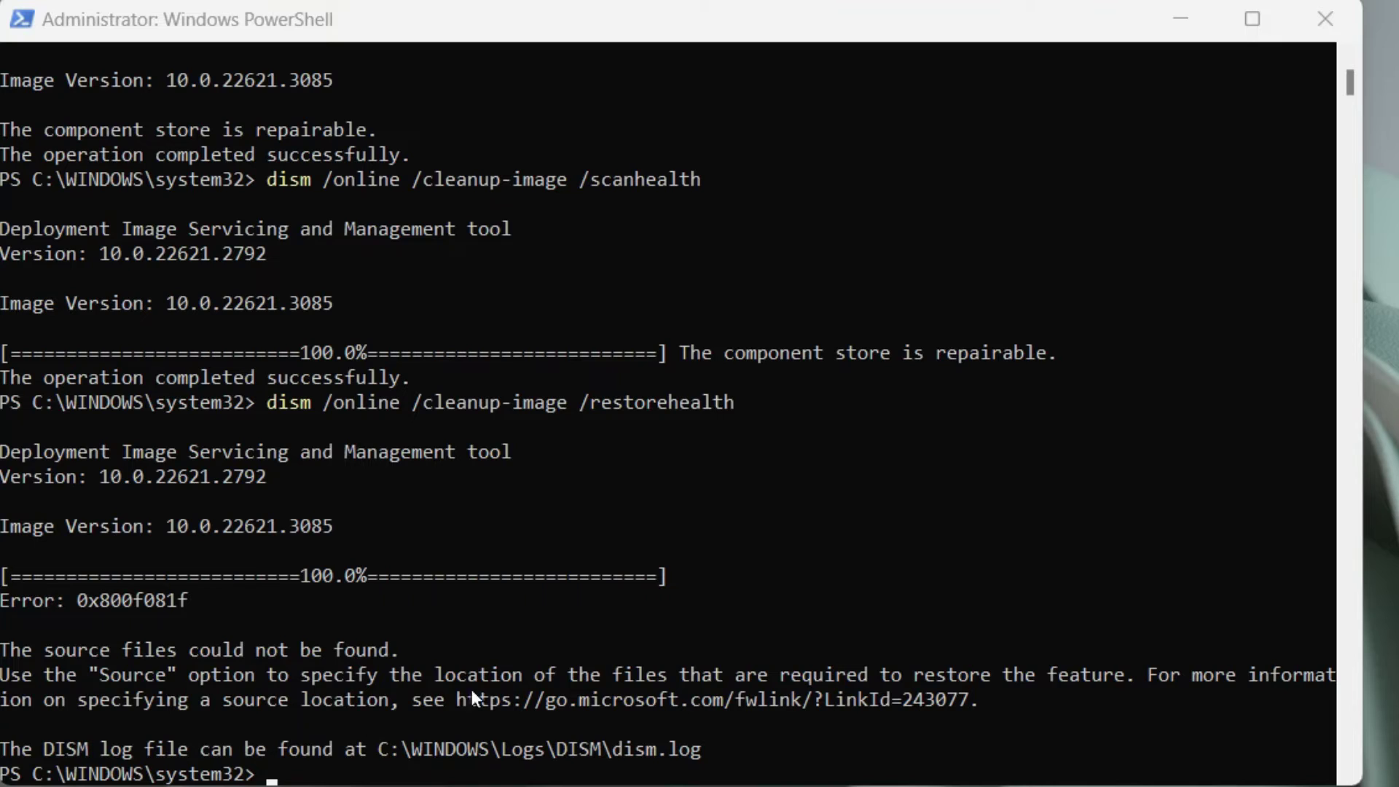
click(1307, 26)
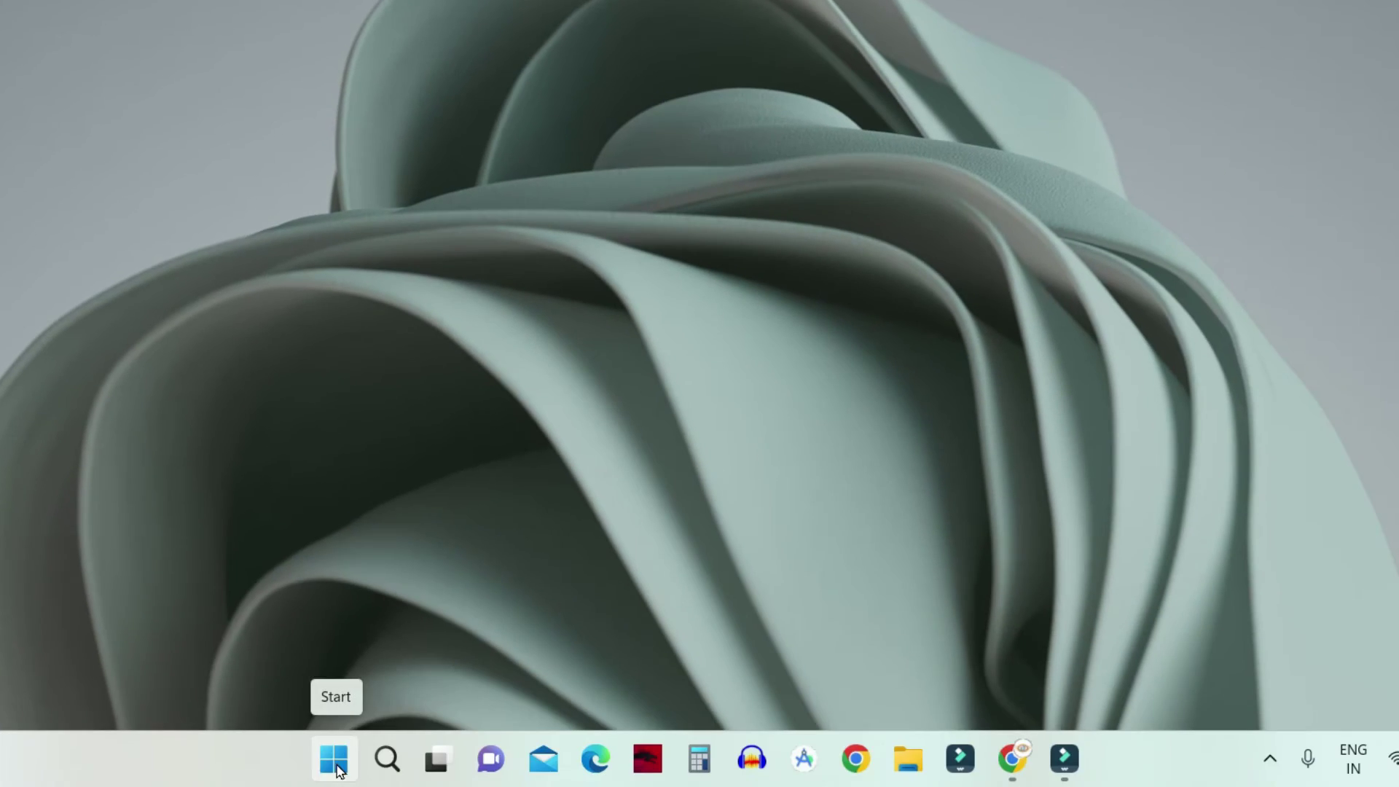
Search Windows for "restore" and launch System Restore from Create a restore point
click(333, 759)
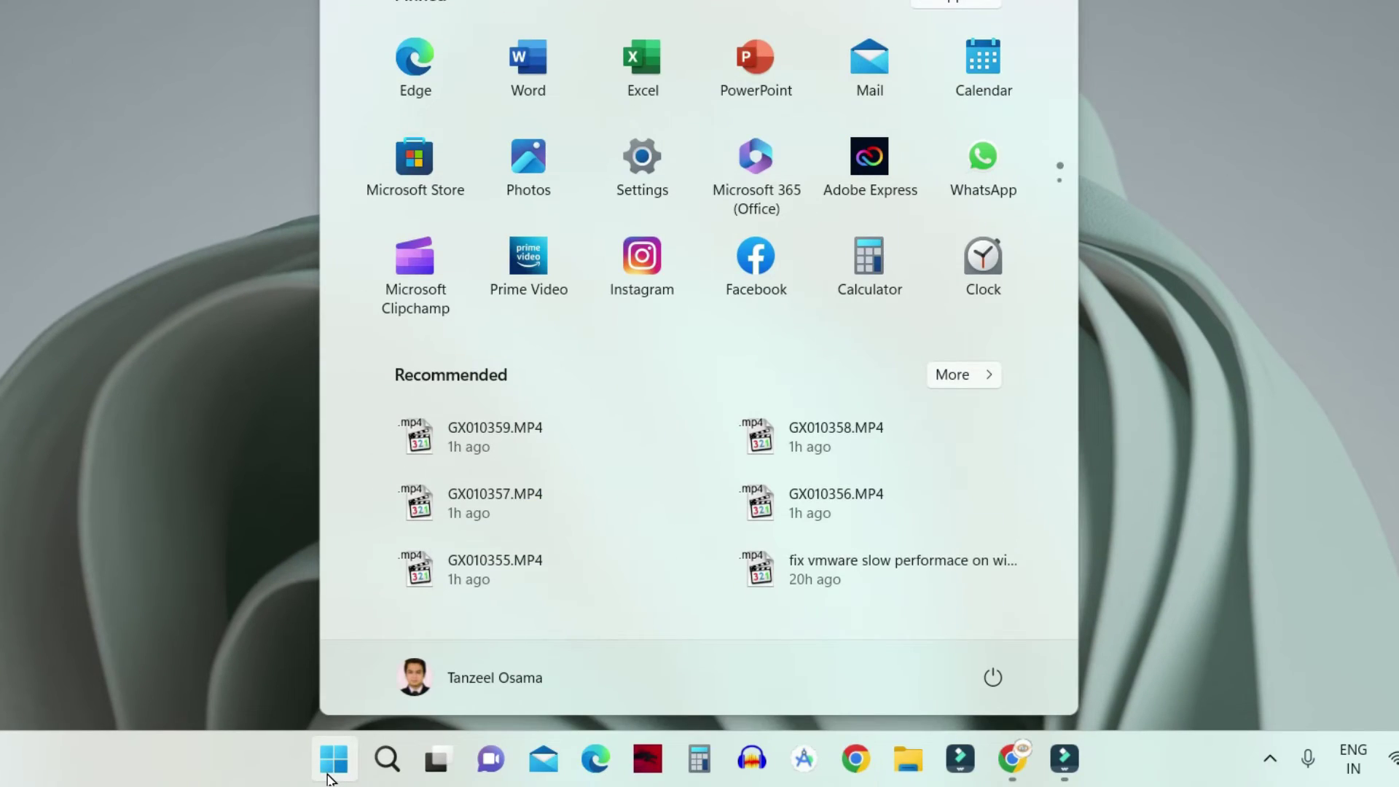
text(res)
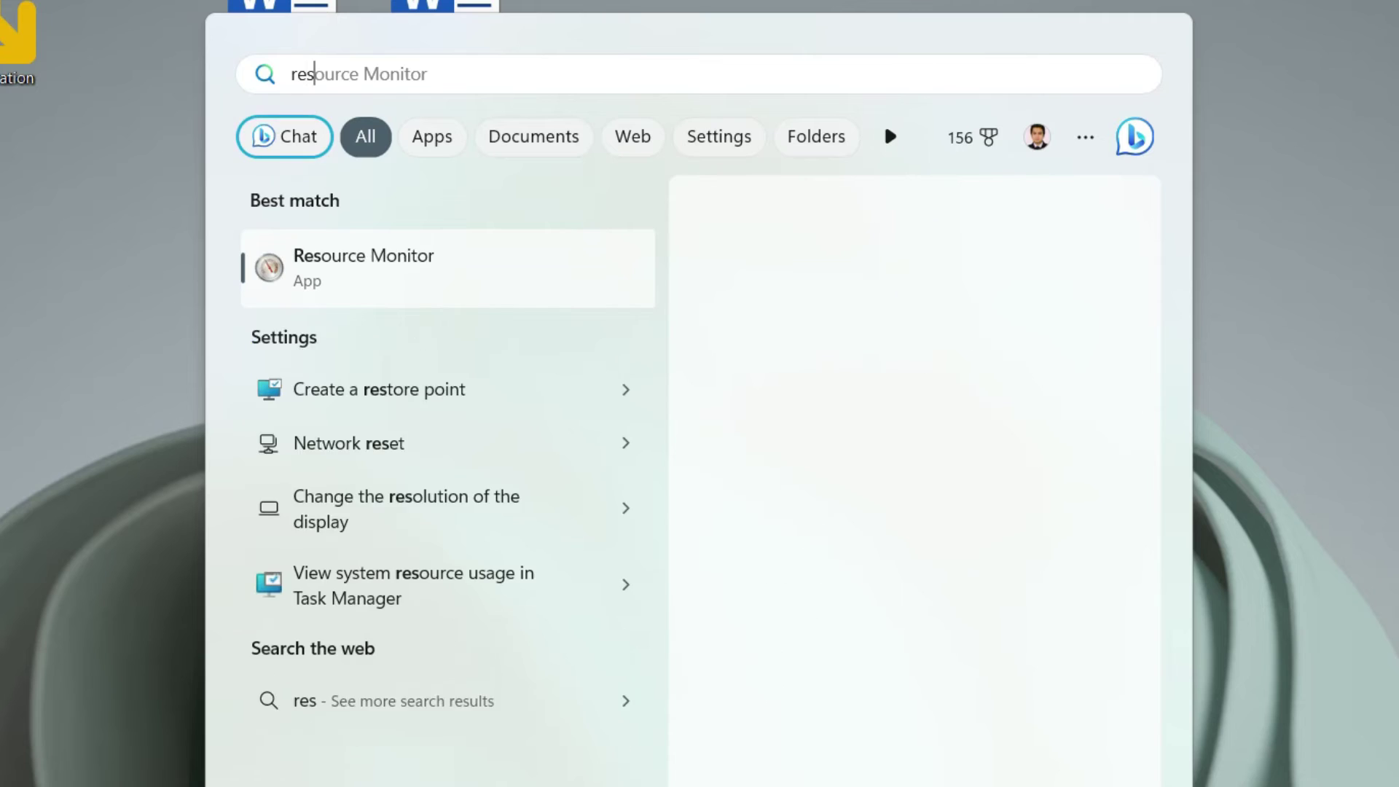
text(tore)
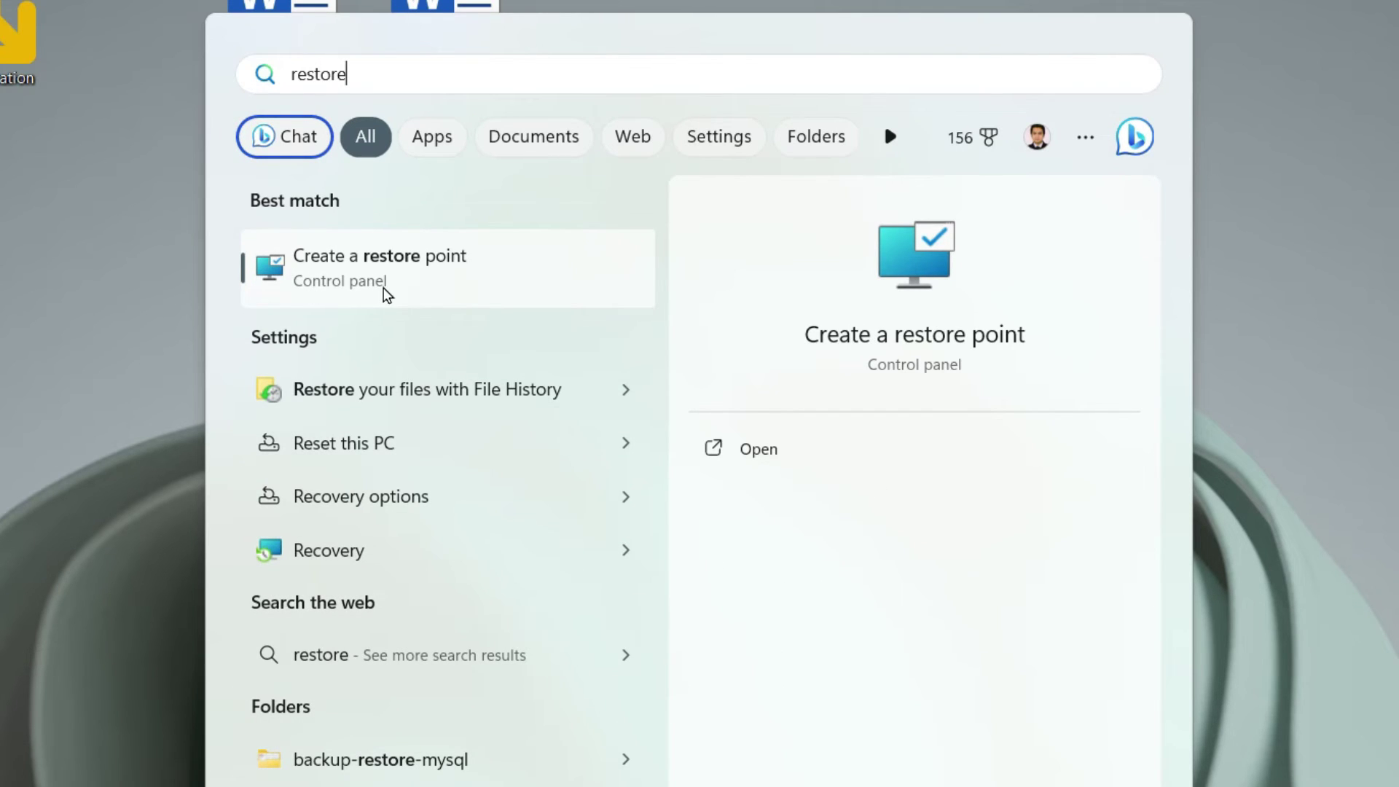
click(513, 284)
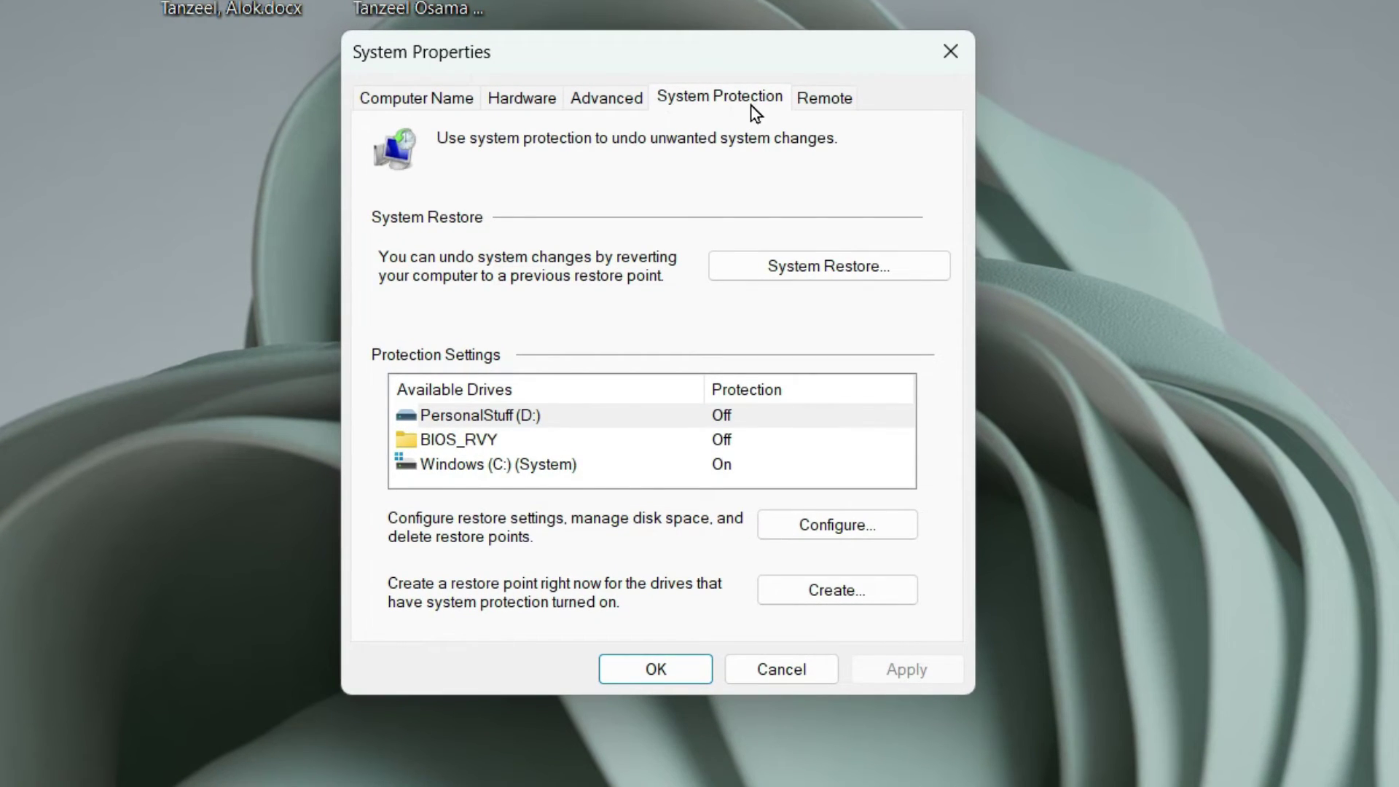
click(870, 274)
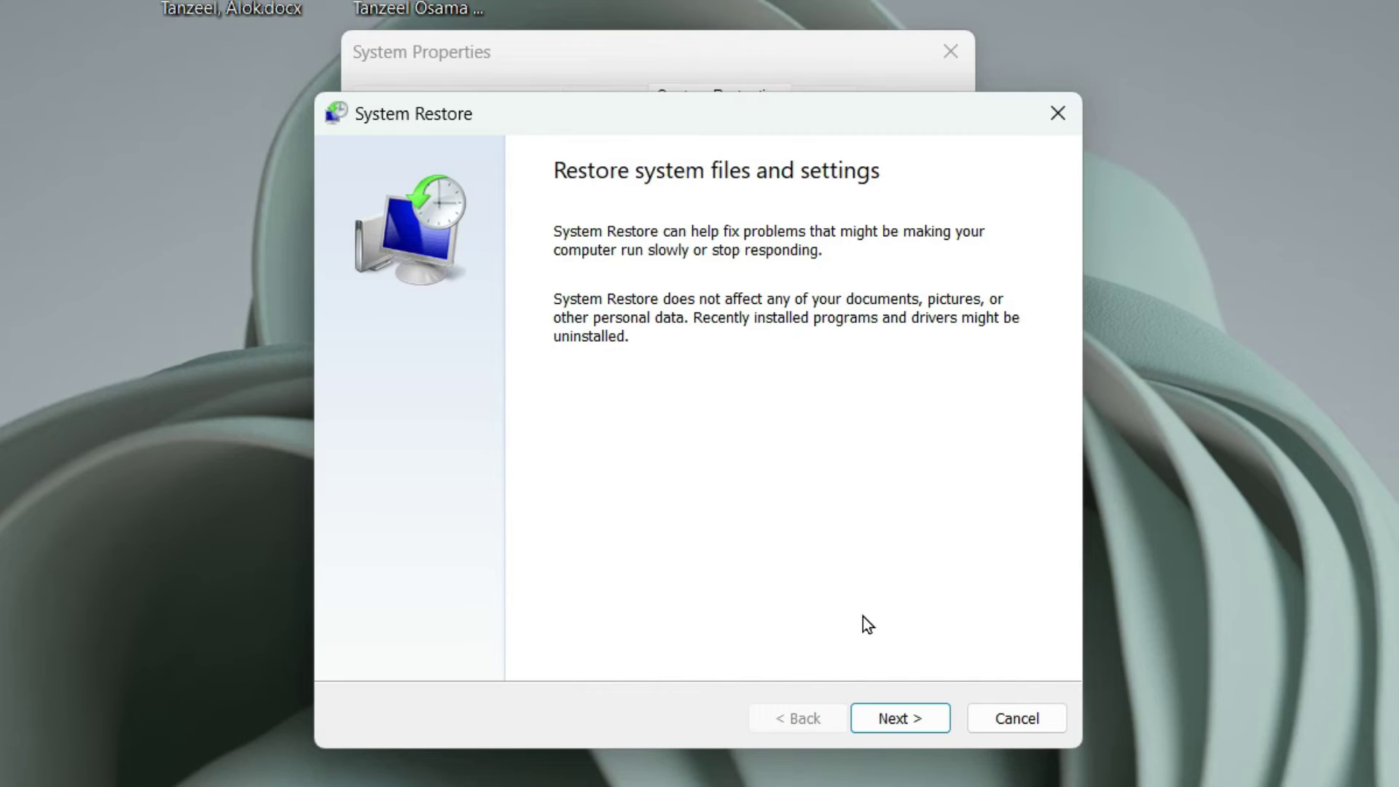
click(882, 718)
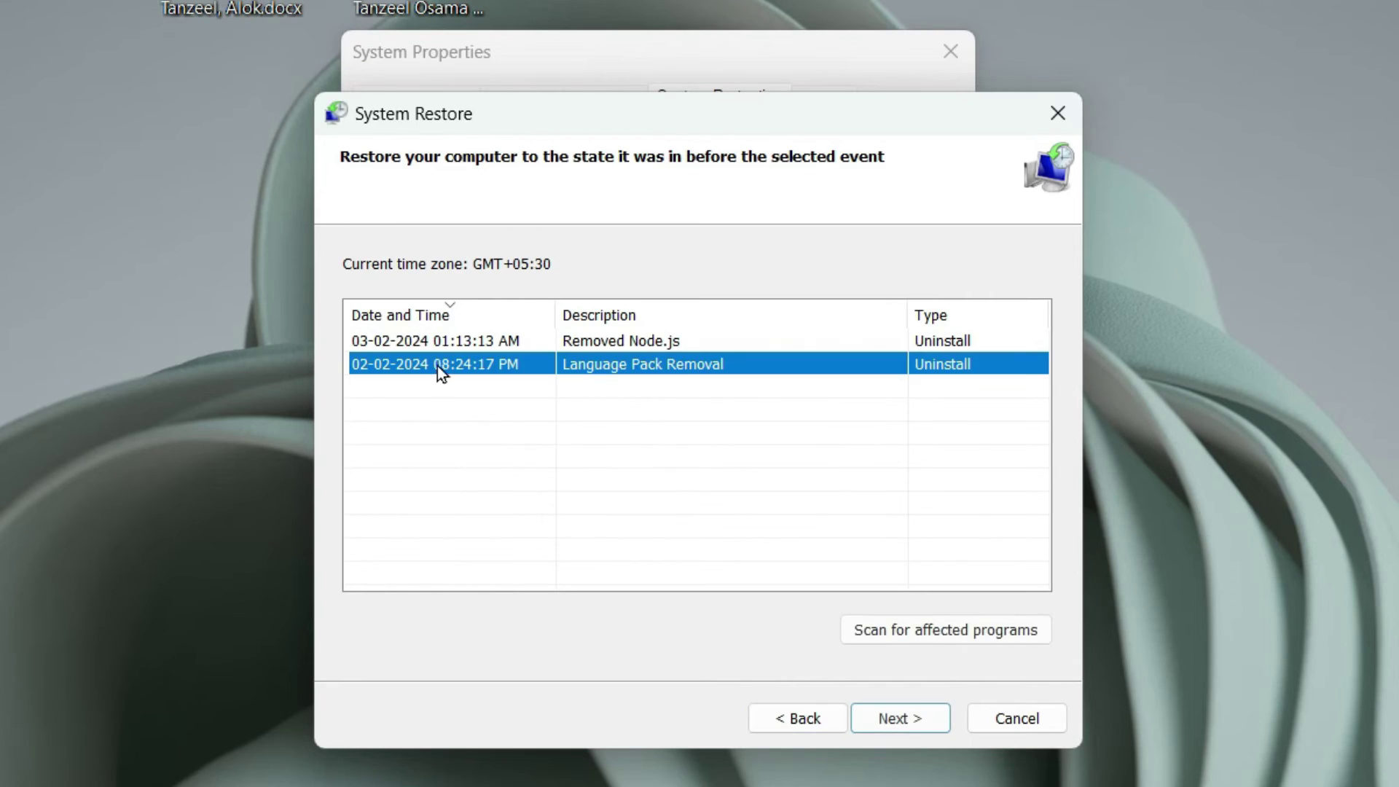
click(440, 338)
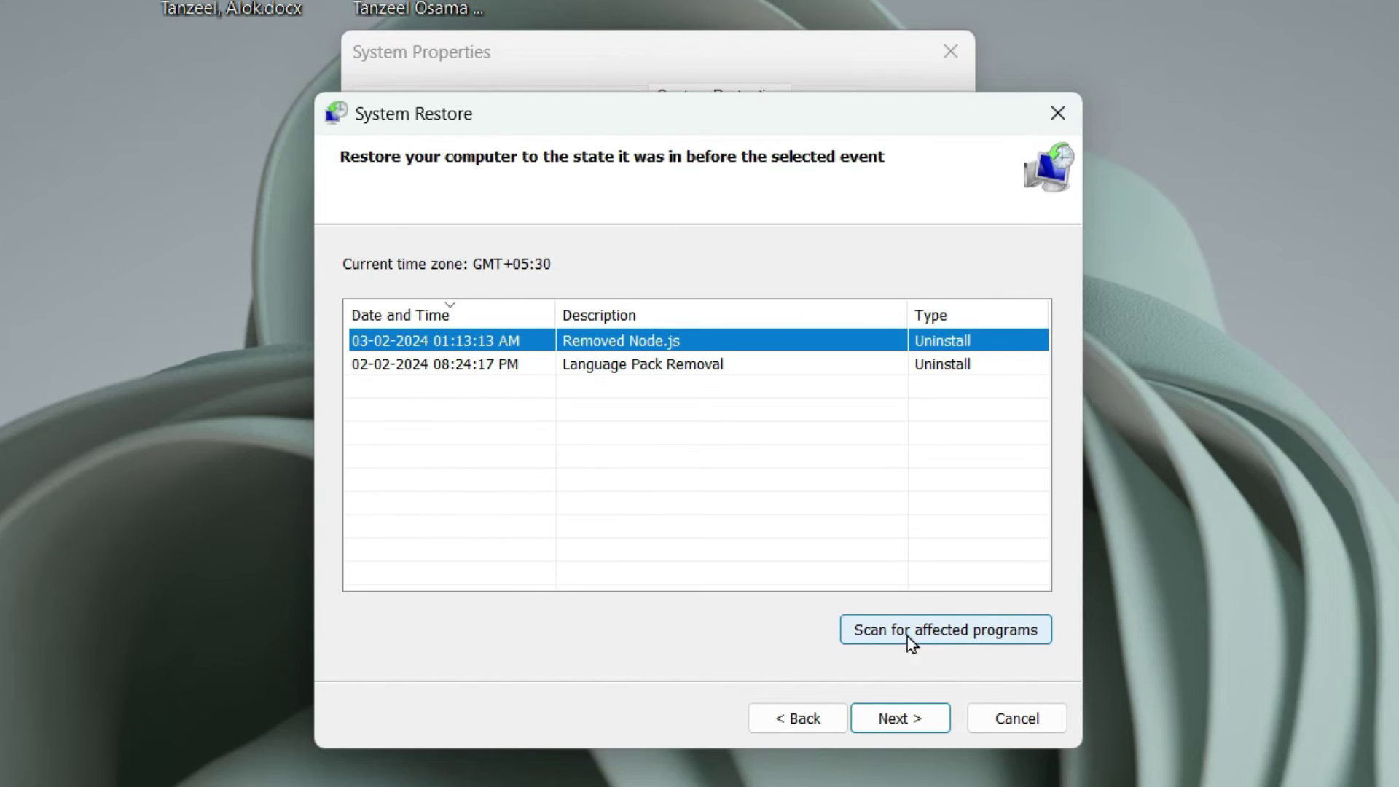
click(959, 636)
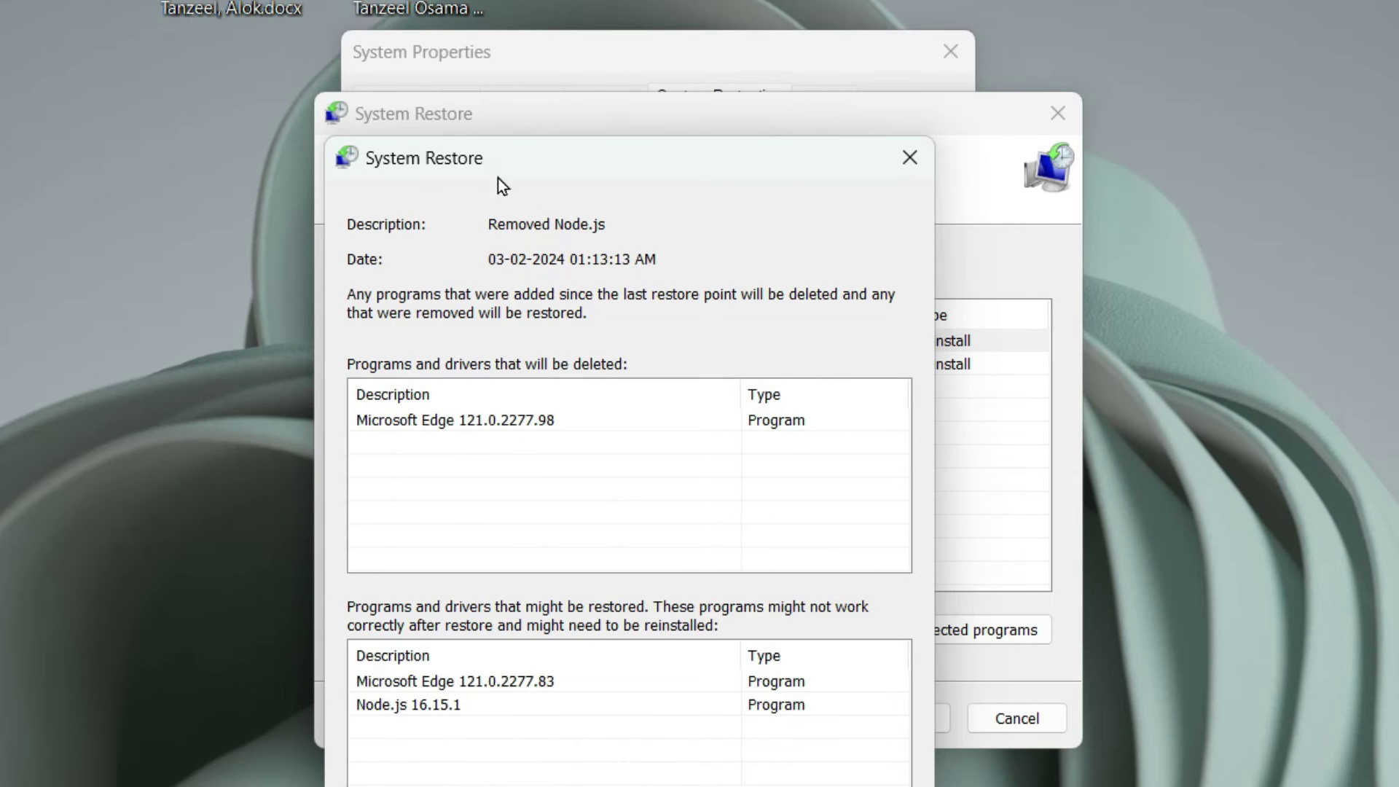
drag(497, 177, 754, 23)
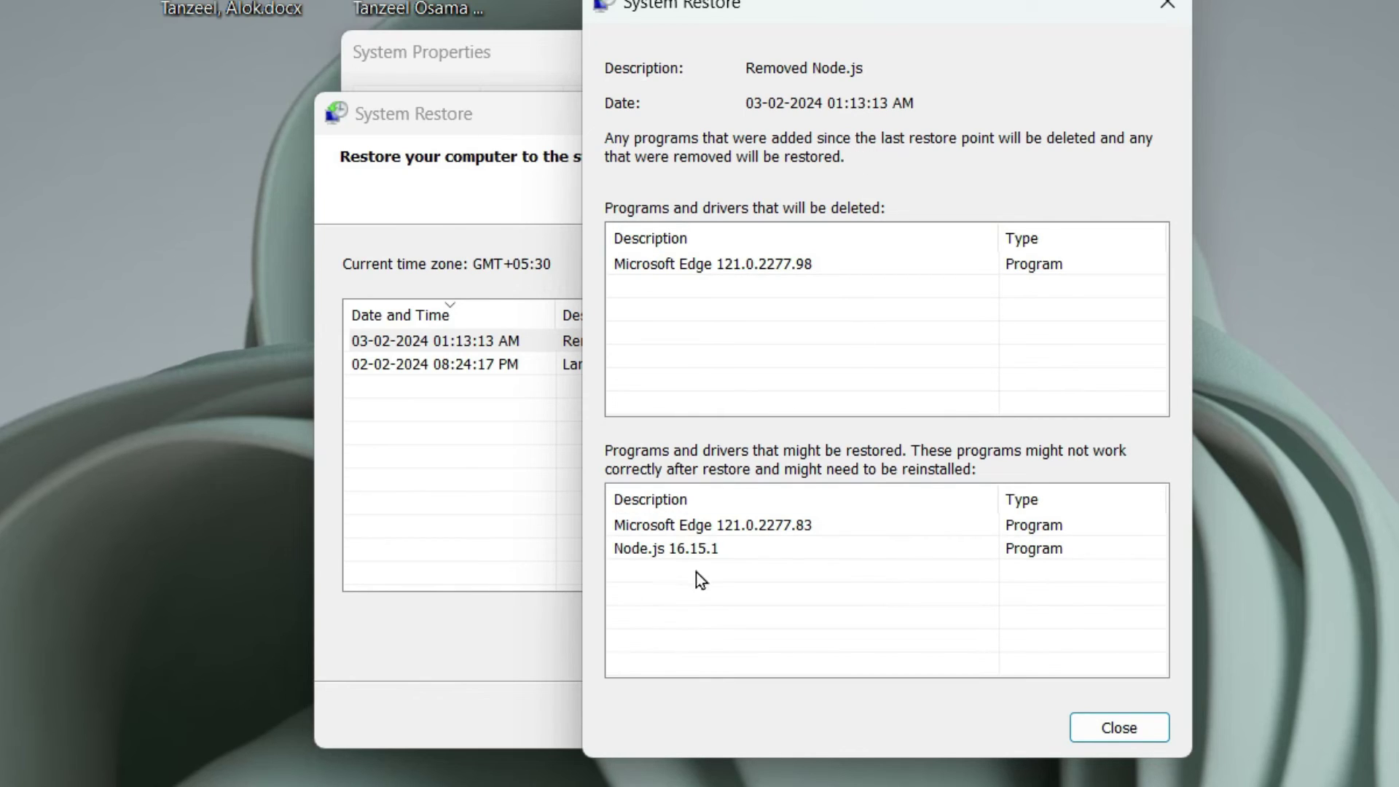
Close the affected programs results and cancel System Restore without applying the restore point
click(1069, 722)
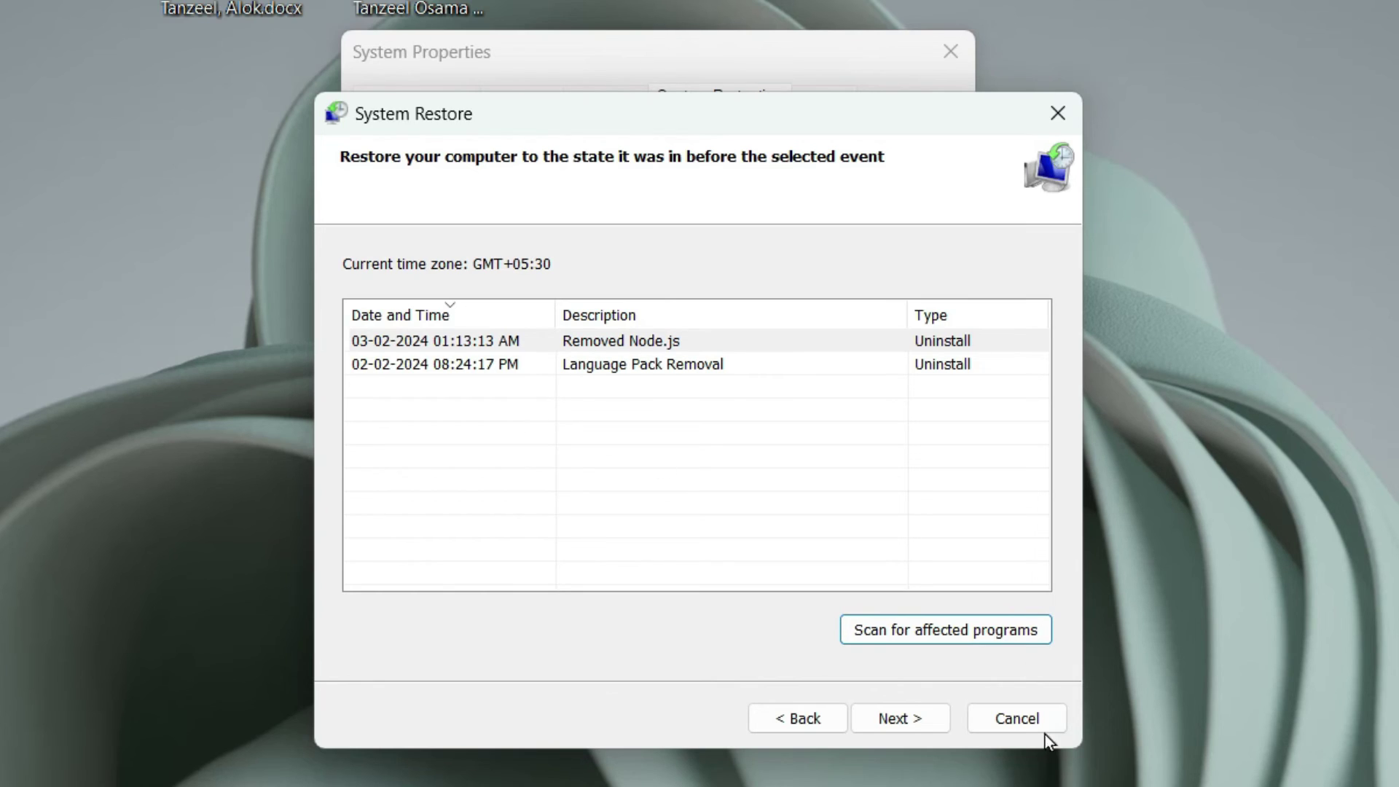
click(1037, 711)
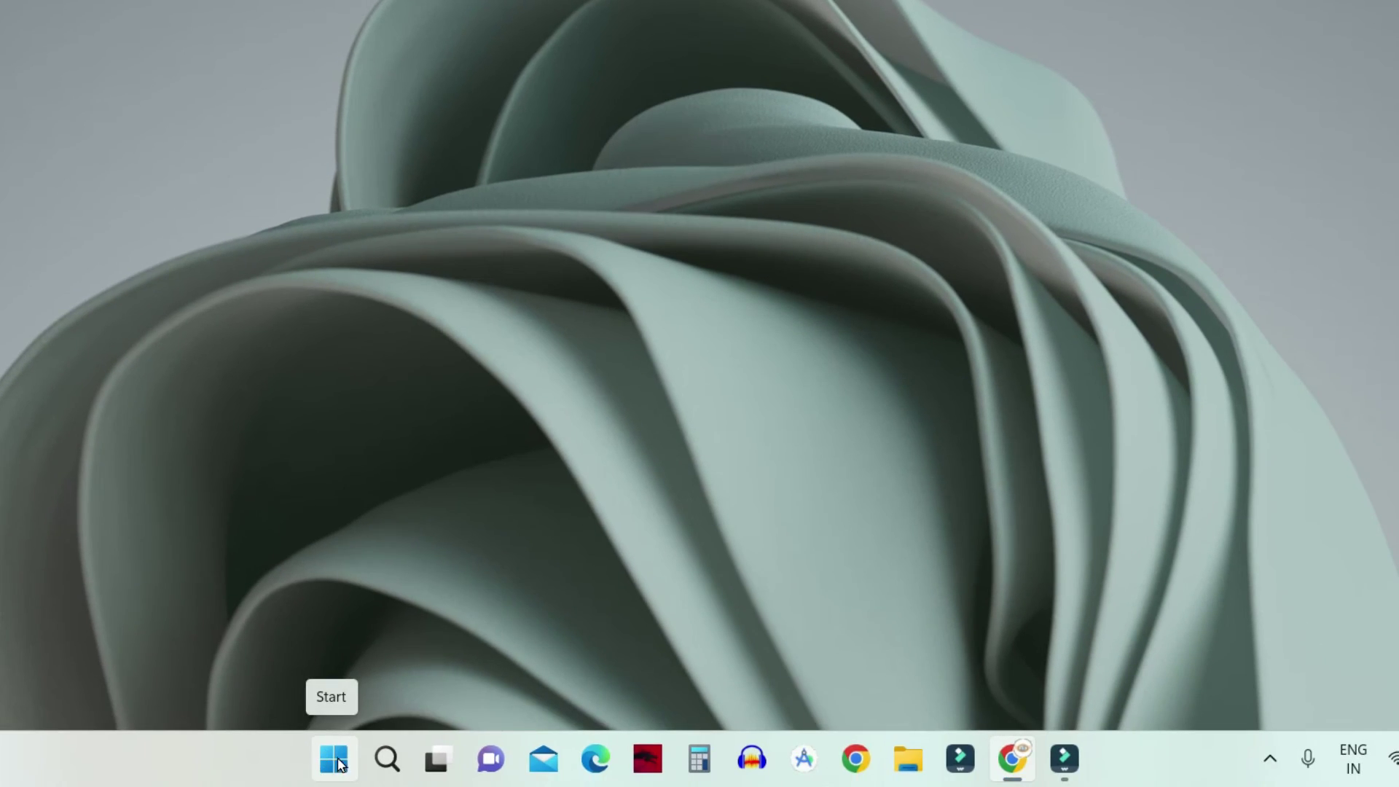
Open the Recovery page in Windows System settings and start Reset this PC to reach the choice between keeping files and removing everything
right_click(342, 761)
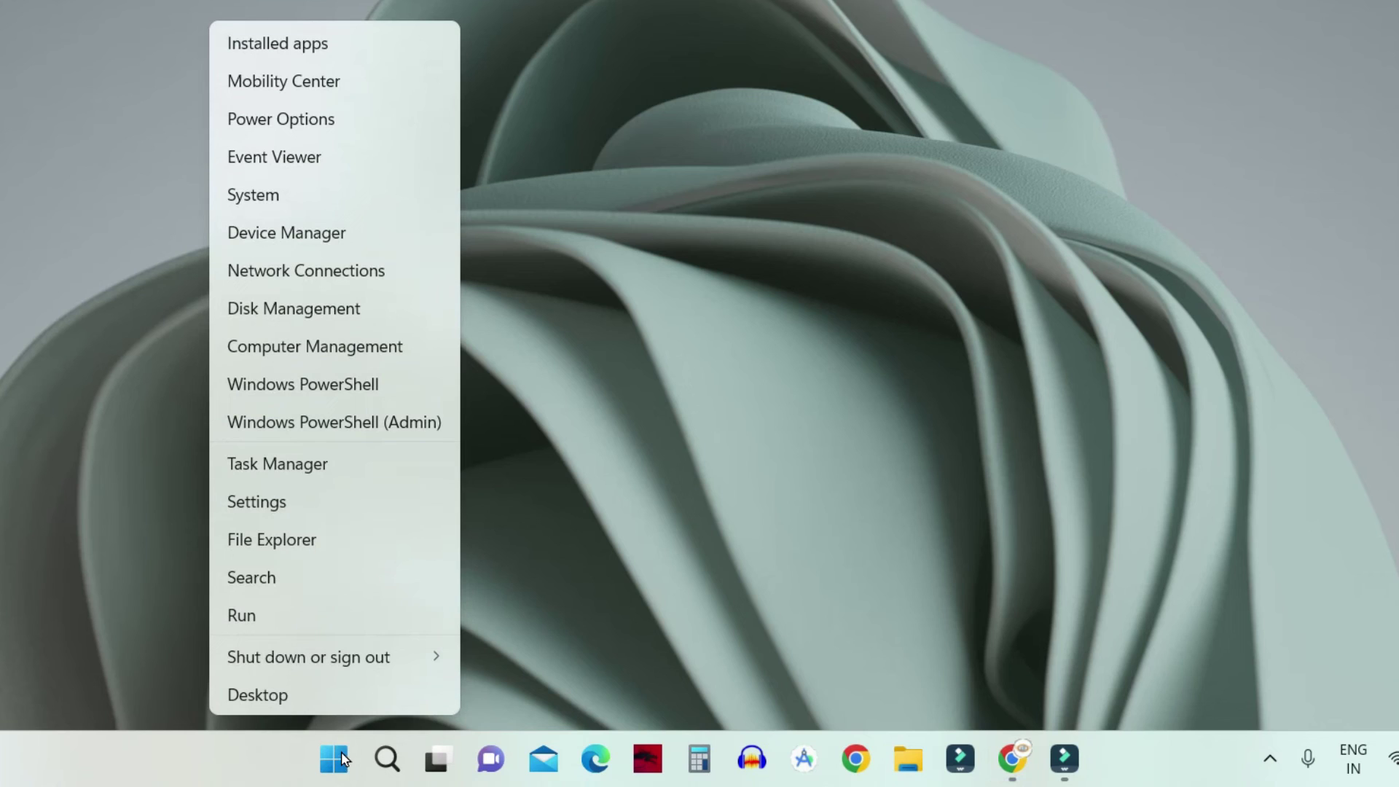
click(250, 507)
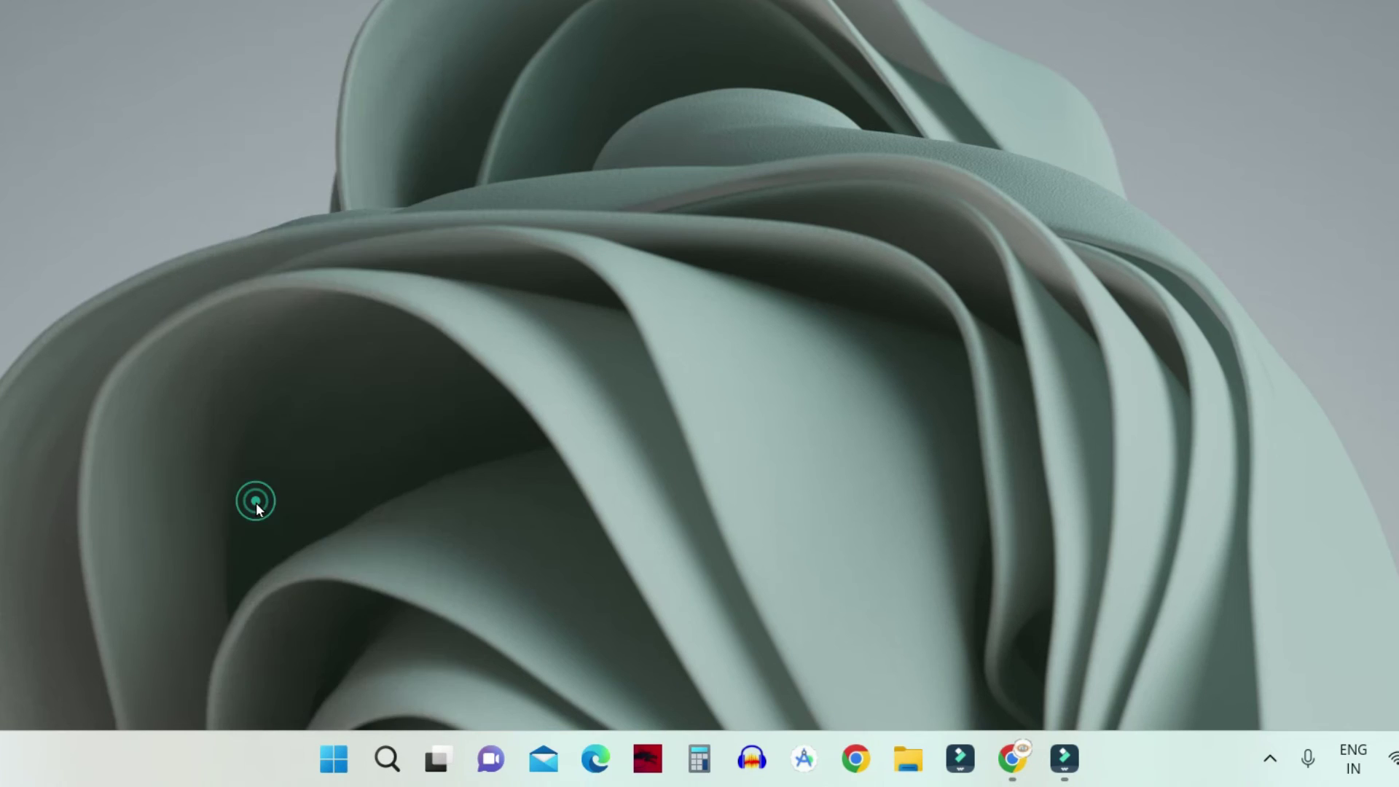
click(149, 208)
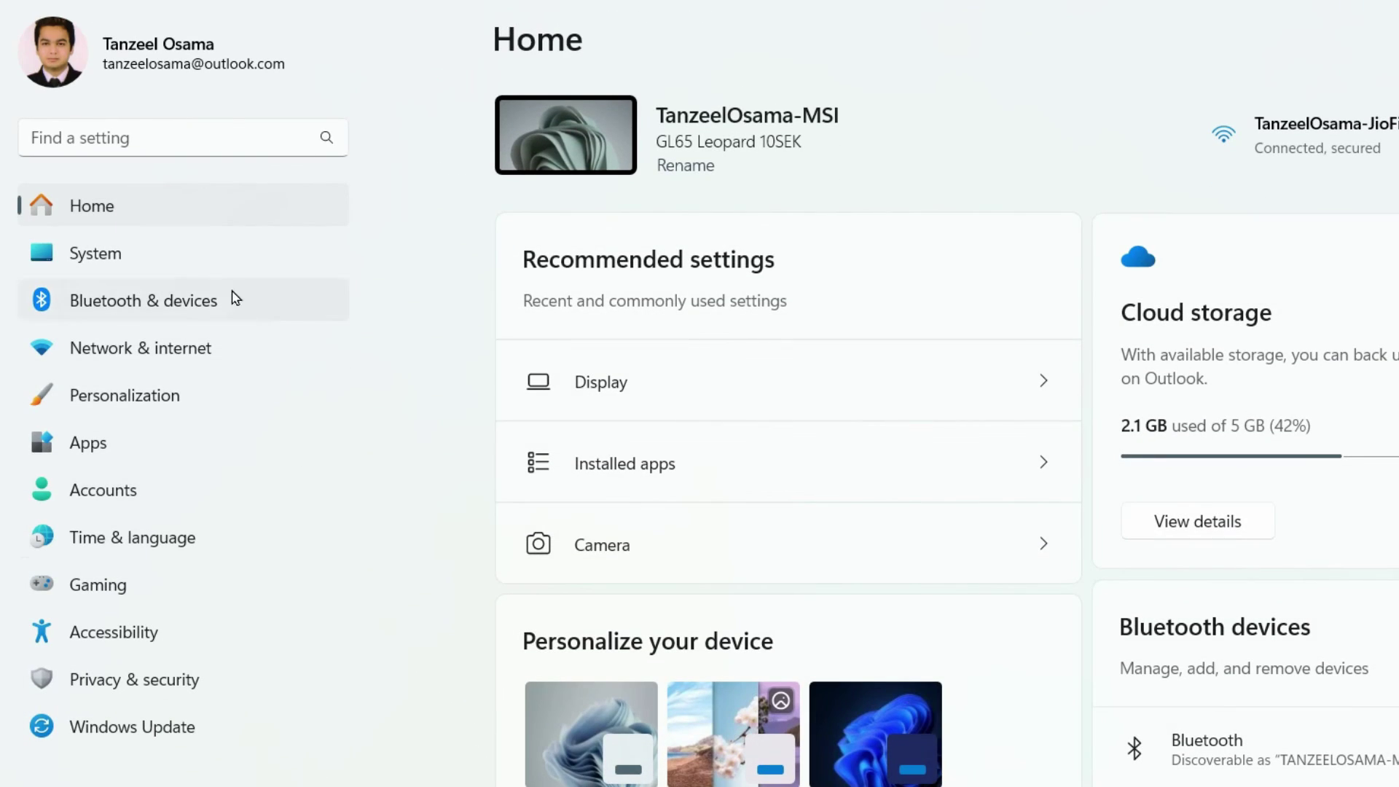
click(116, 257)
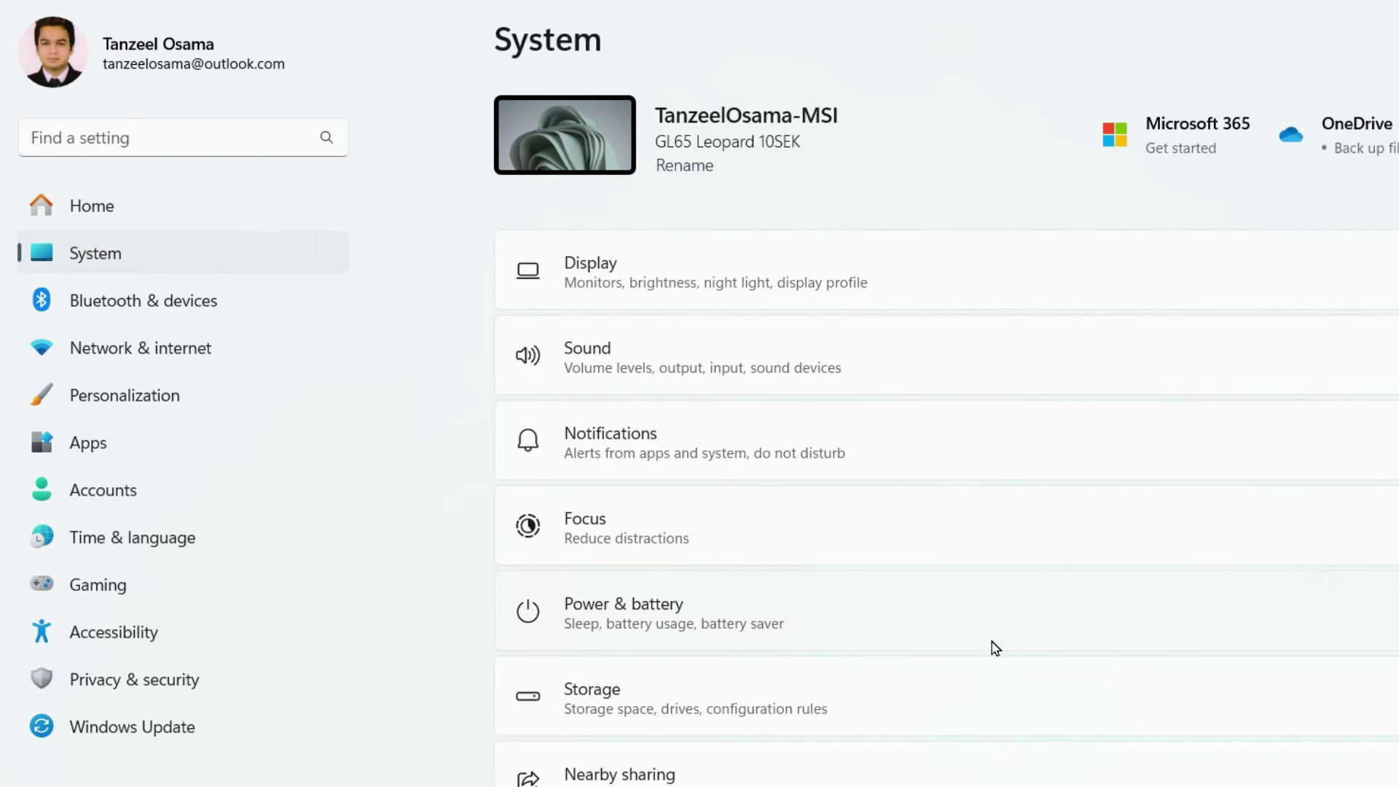
scroll(993, 647, down, 8)
scroll(616, 643, down, 3)
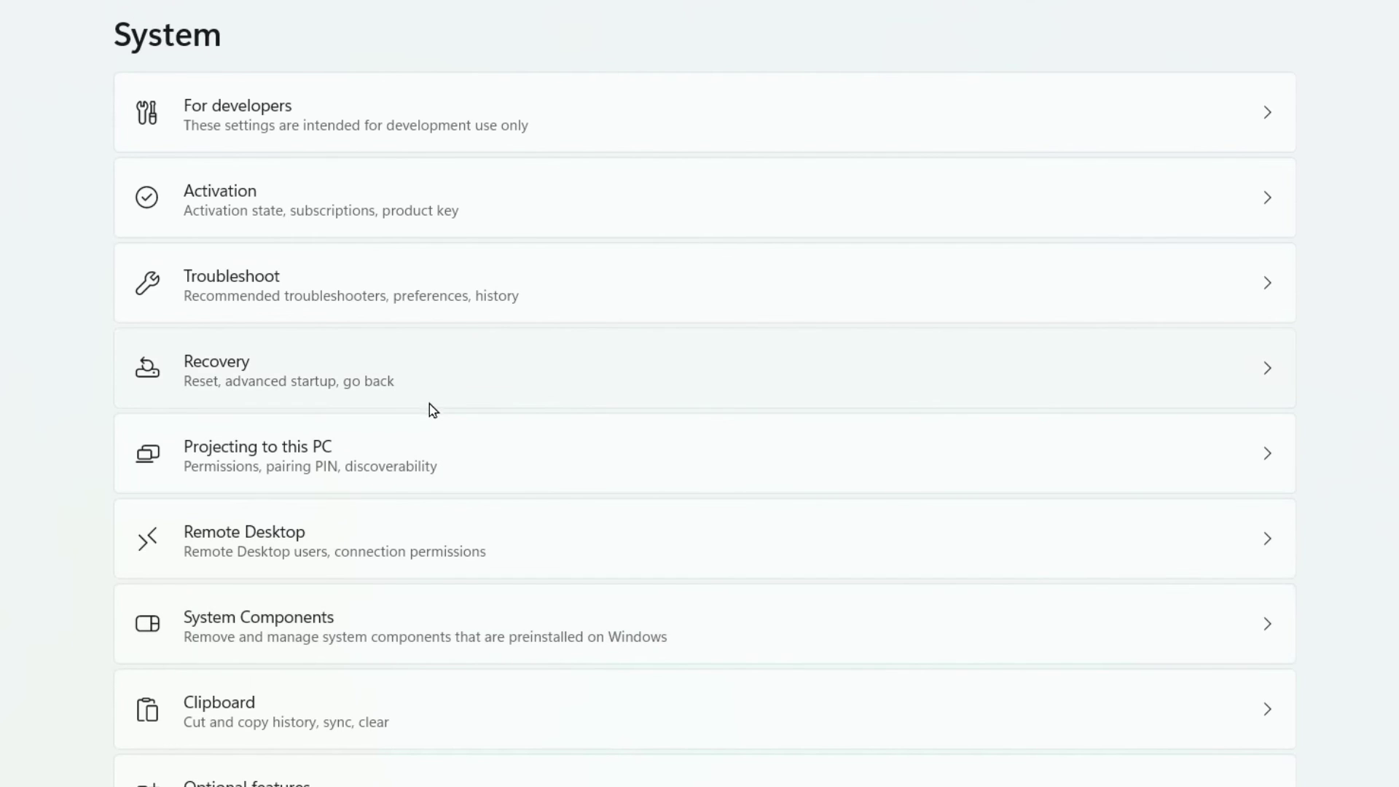
click(280, 385)
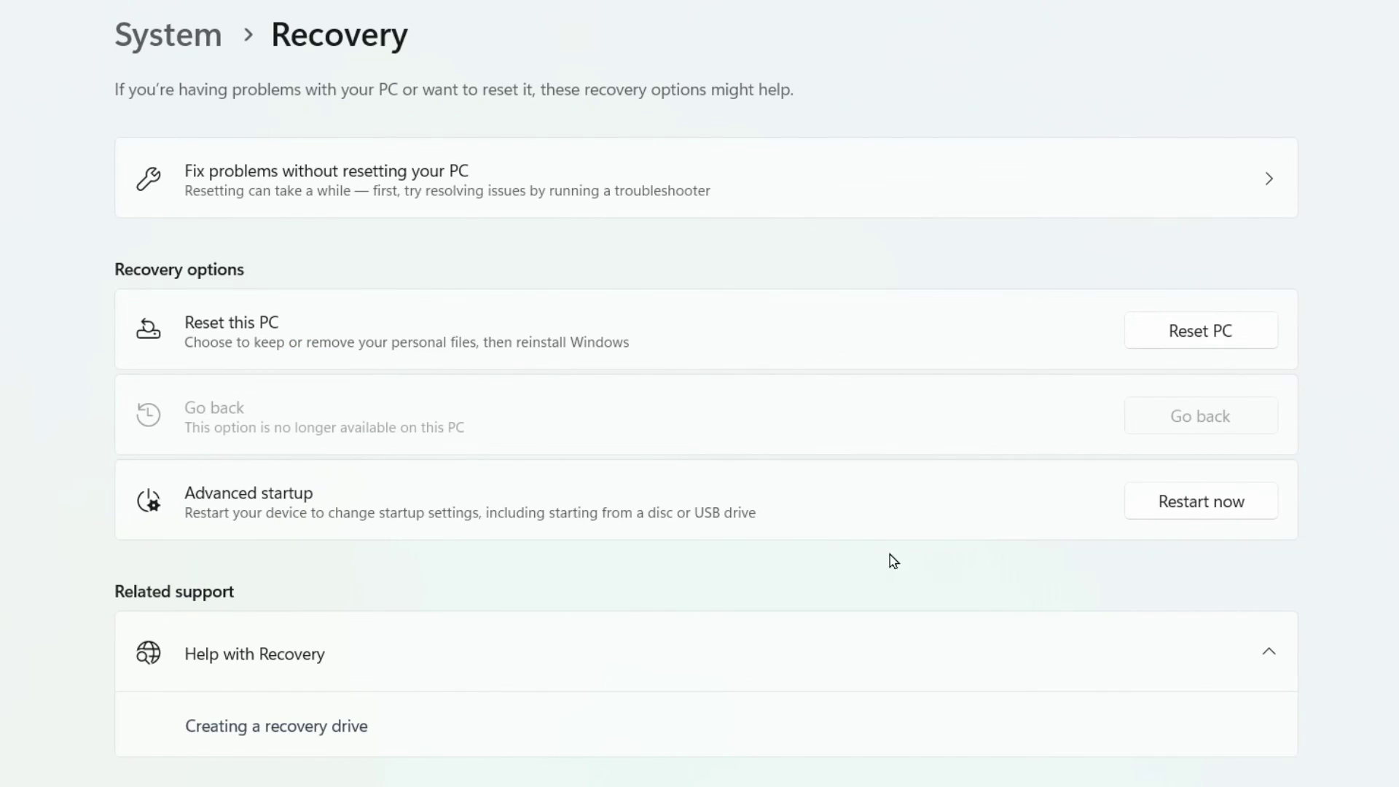
click(1215, 342)
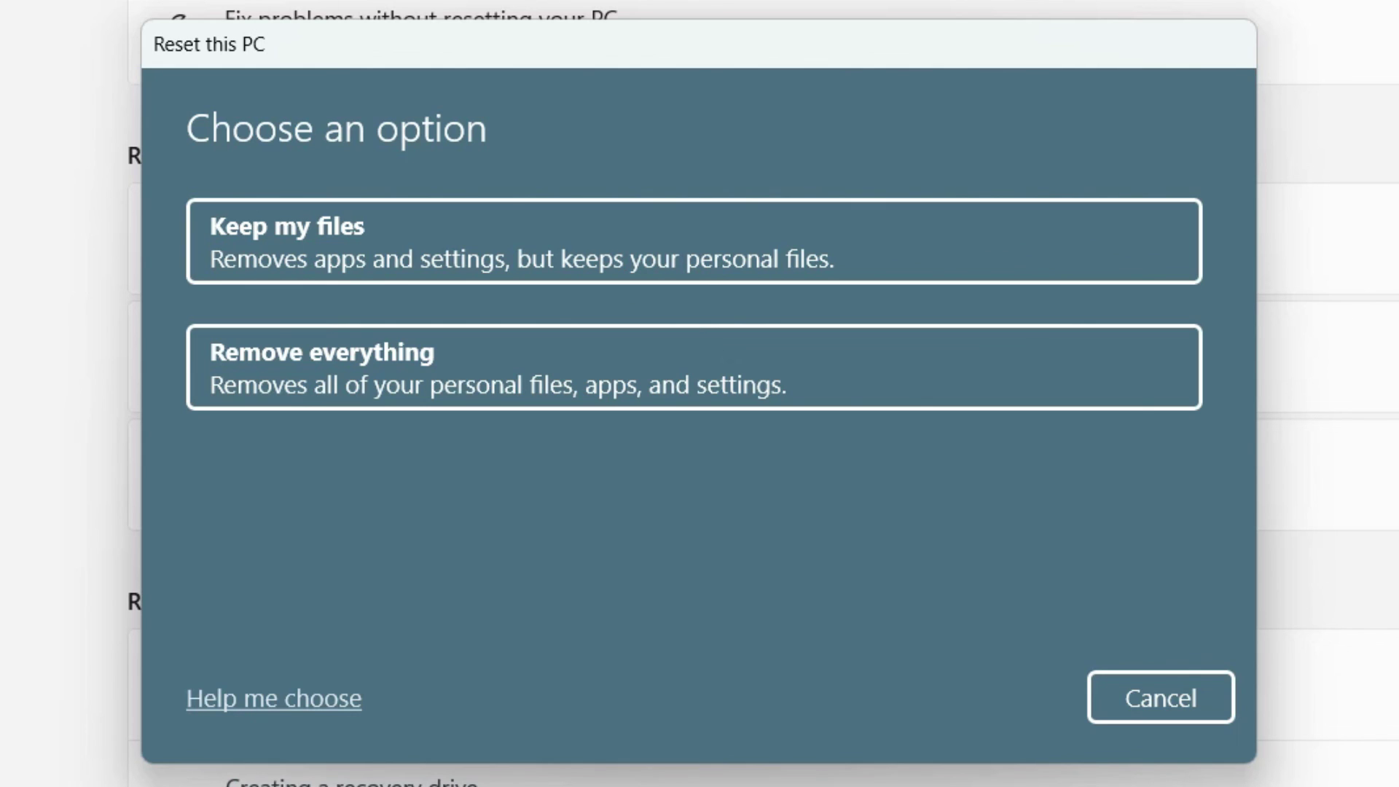
click(343, 241)
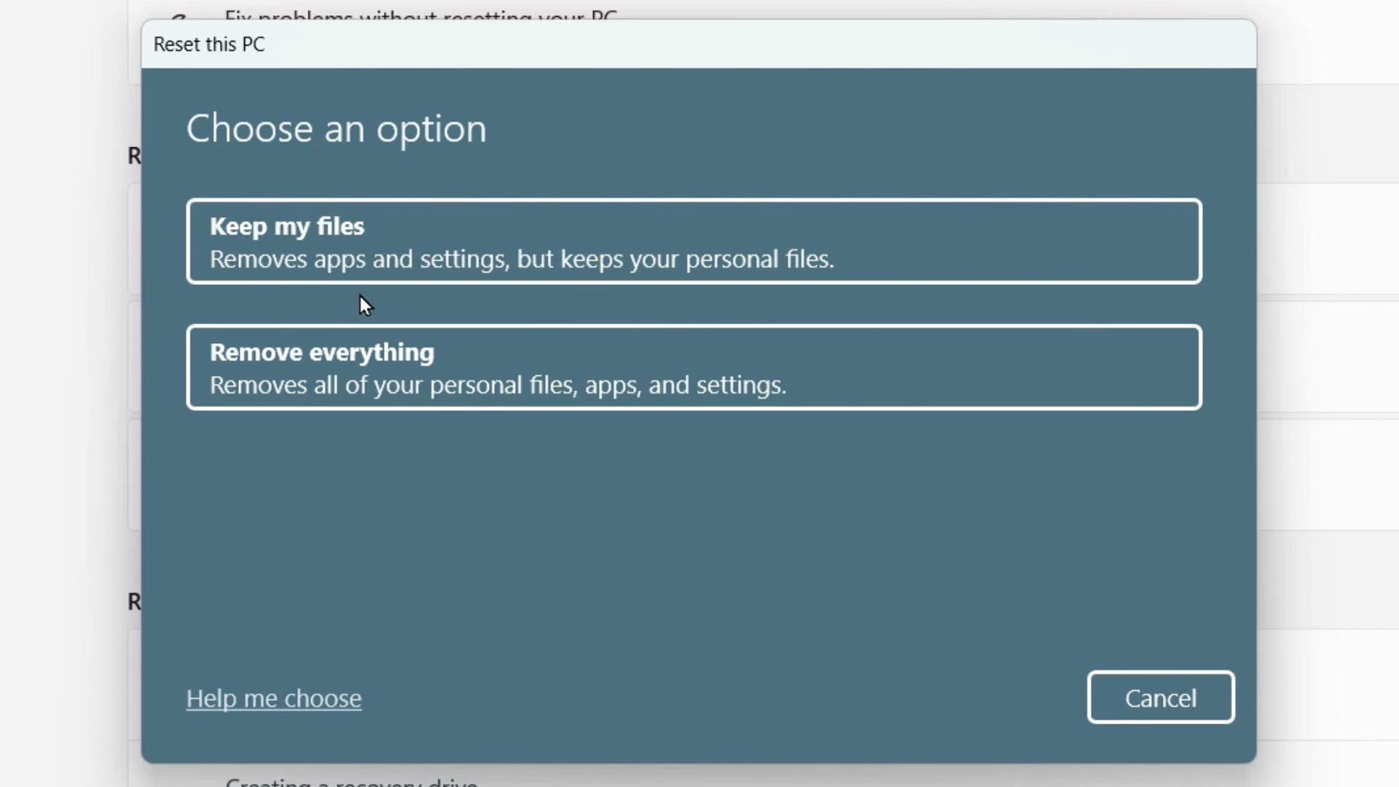